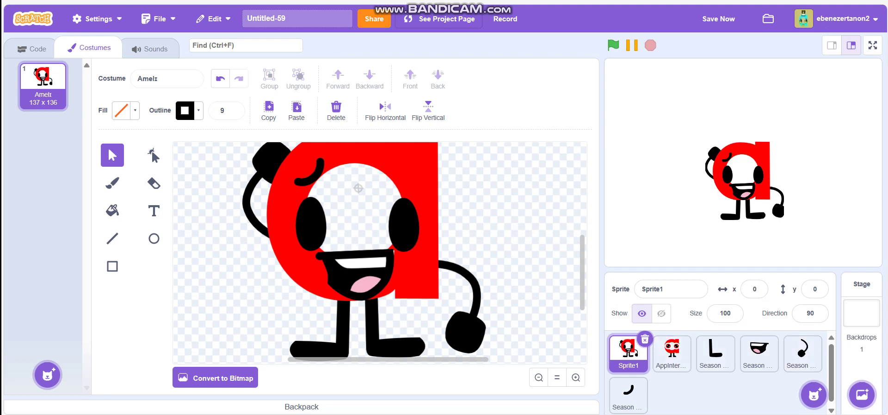
Step: Copy the Brian costume from the AppInter… sprite into Sprite1 and open Sprite1's costumes
click(629, 392)
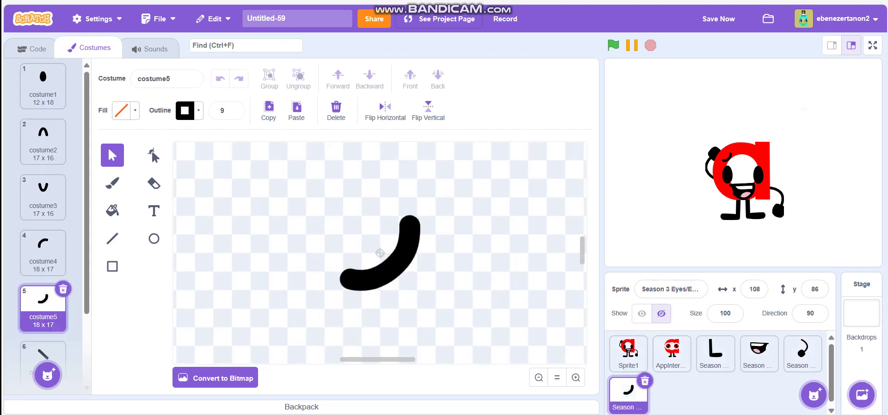
scroll(43, 222, down, 2)
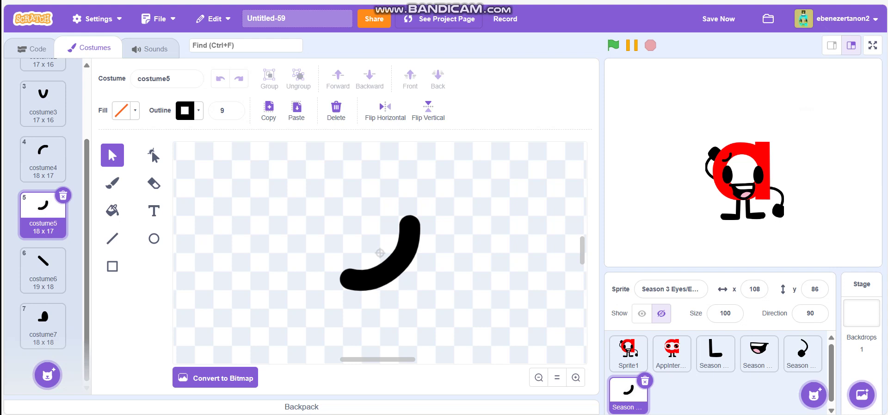
click(629, 353)
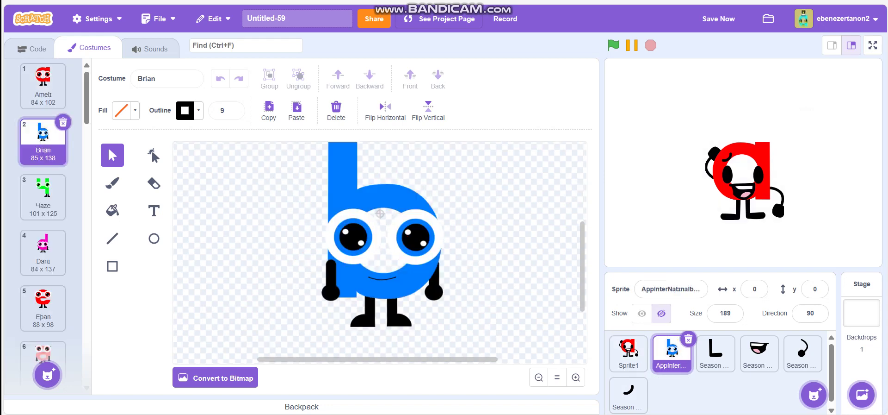
drag(43, 139, 628, 349)
click(628, 352)
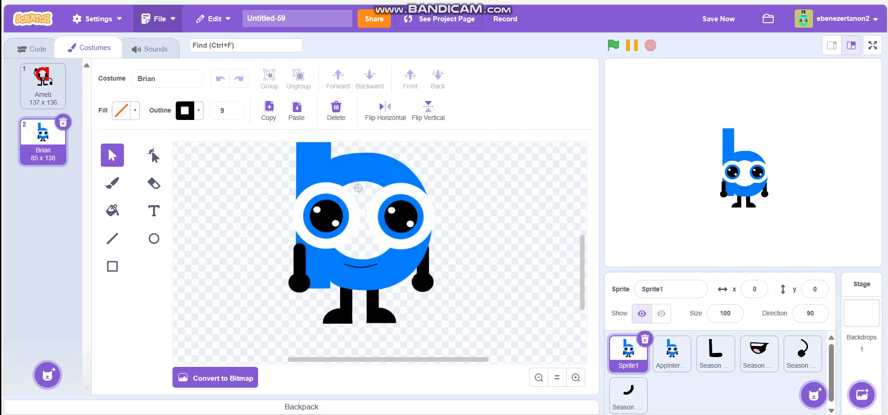
Step: In Sprite1's Brian costume, pull the blue b body away from its old eyes, mouth, arms and legs, and delete those parts
click(43, 85)
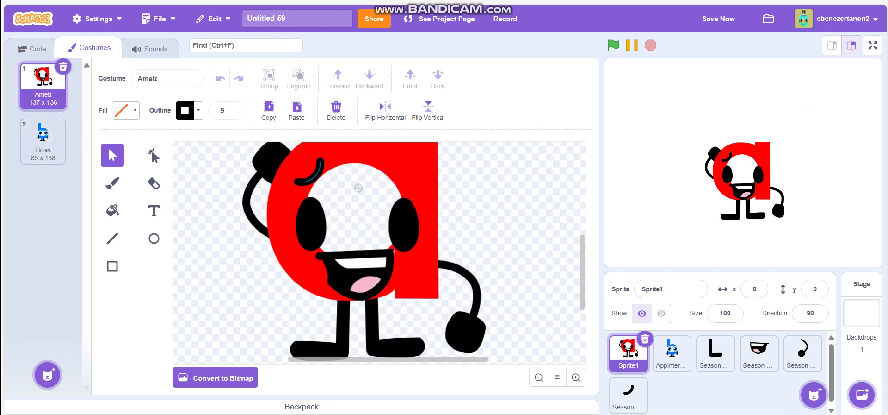
double_click(539, 377)
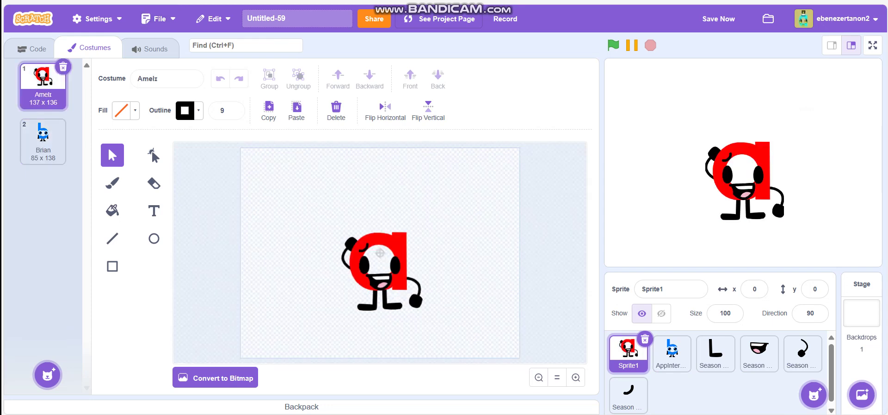
click(539, 377)
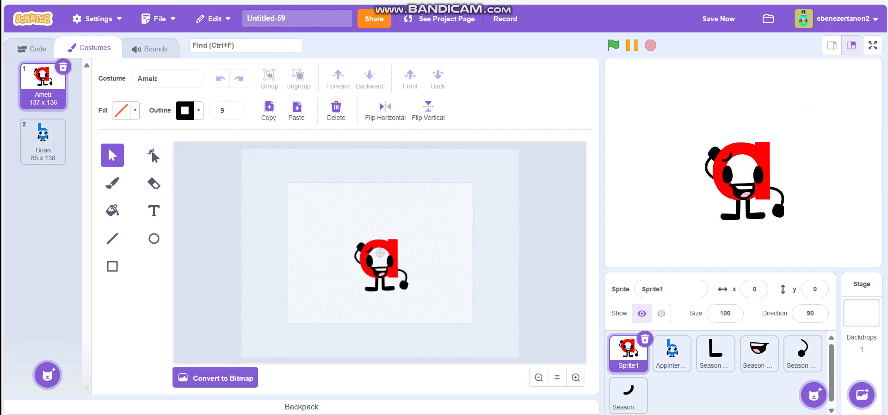
click(557, 377)
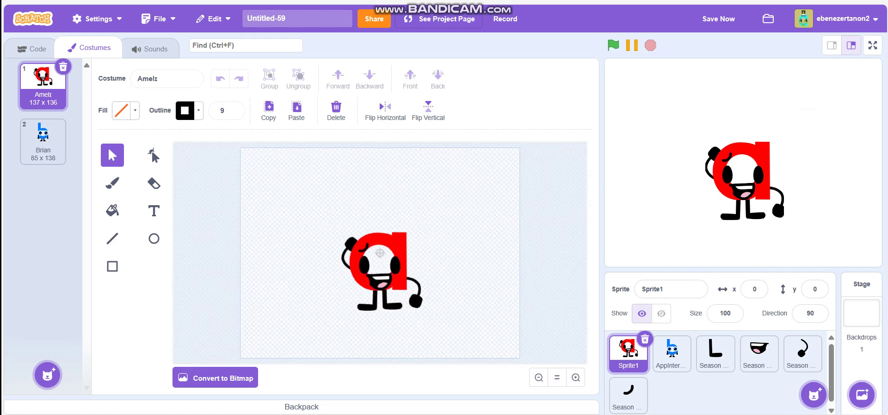
click(576, 377)
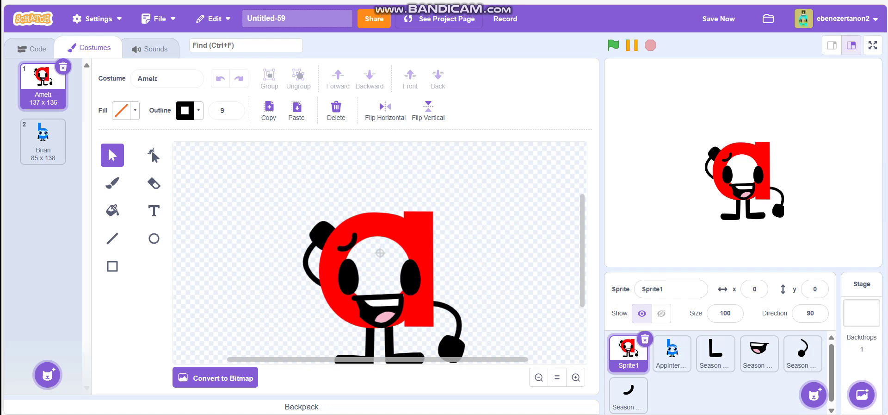
scroll(380, 252, down, 3)
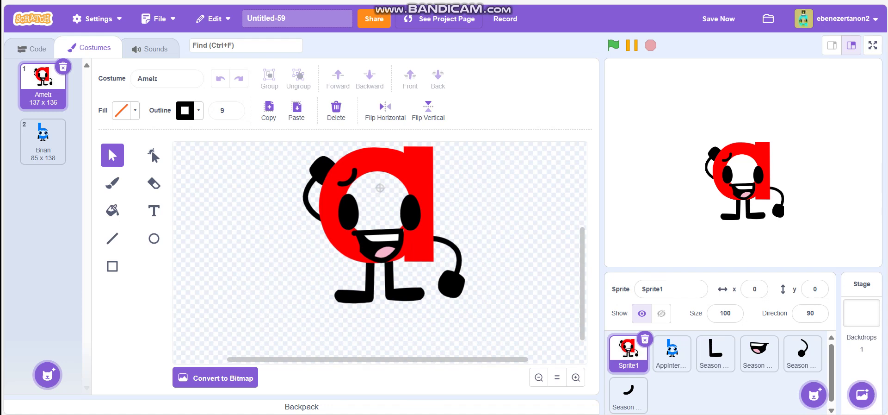
click(43, 141)
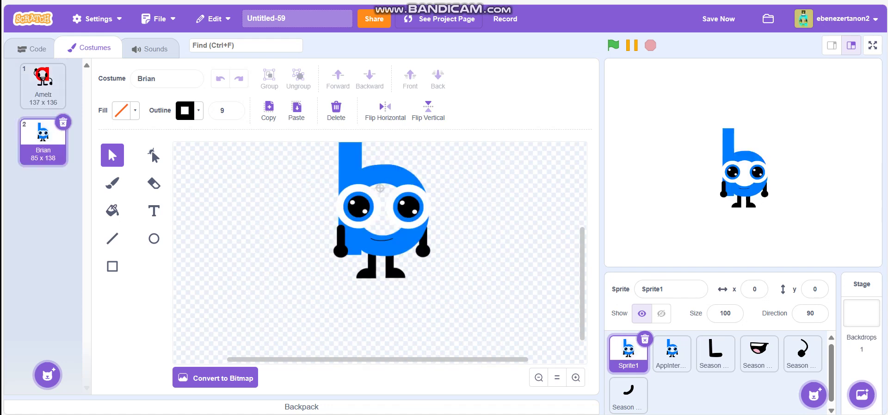
drag(403, 241, 290, 259)
click(306, 307)
drag(325, 299, 442, 178)
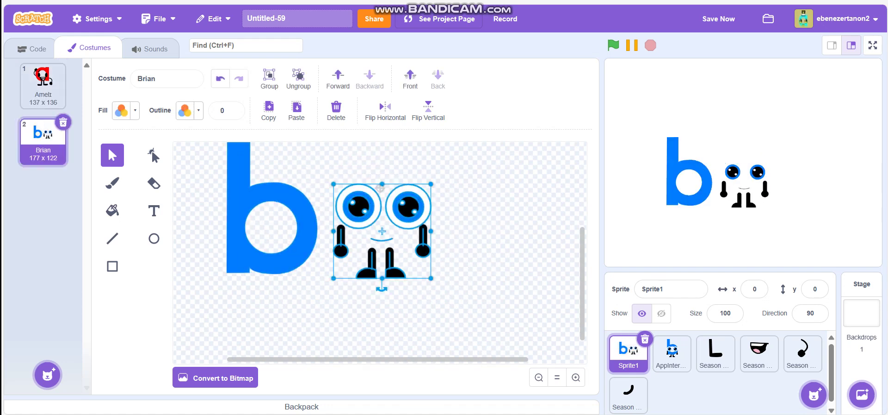
click(336, 111)
Step: Move the blue b body out of the Brian costume and into the red a costume
click(303, 208)
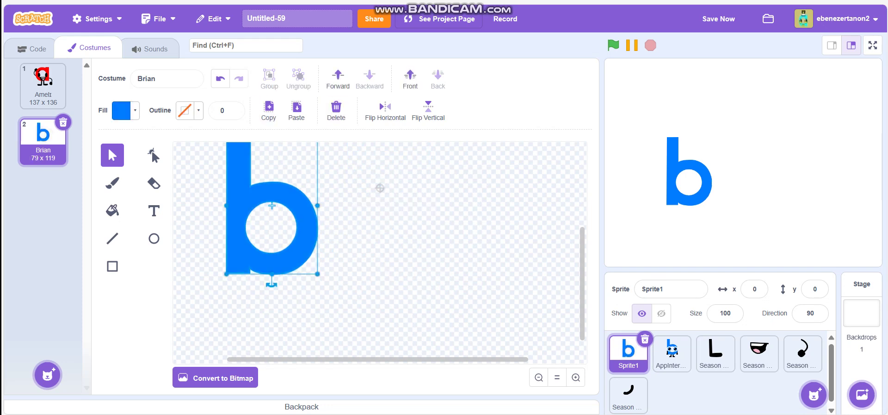
click(336, 108)
click(43, 86)
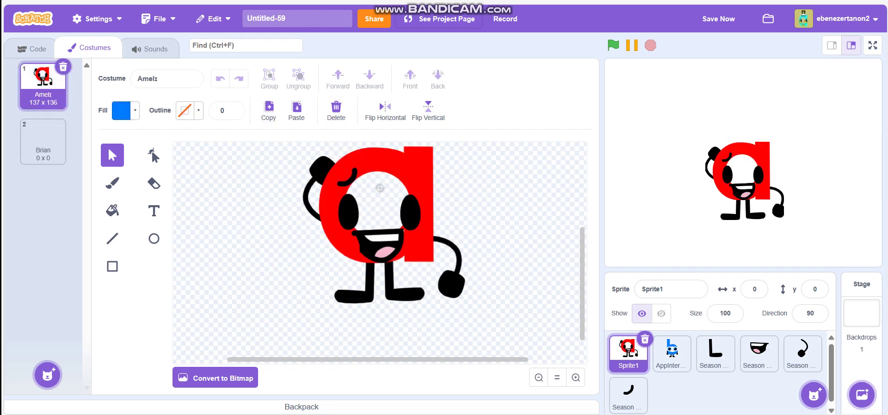
key(ctrl+v)
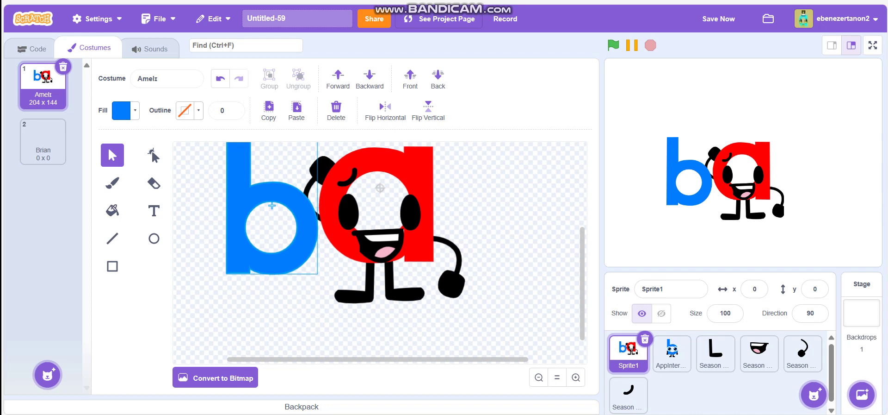
Step: Resize the blue b and align it over the red a so its bowl roughly matches the a's body and baseline
drag(318, 274, 359, 336)
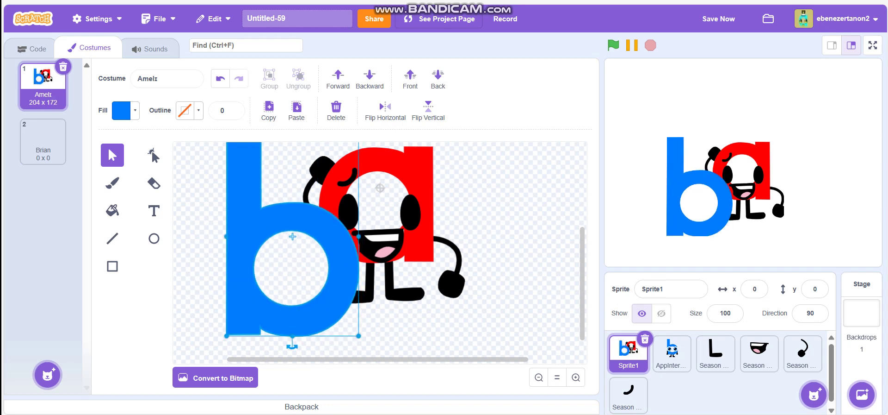
scroll(379, 253, up, 2)
drag(293, 273, 435, 280)
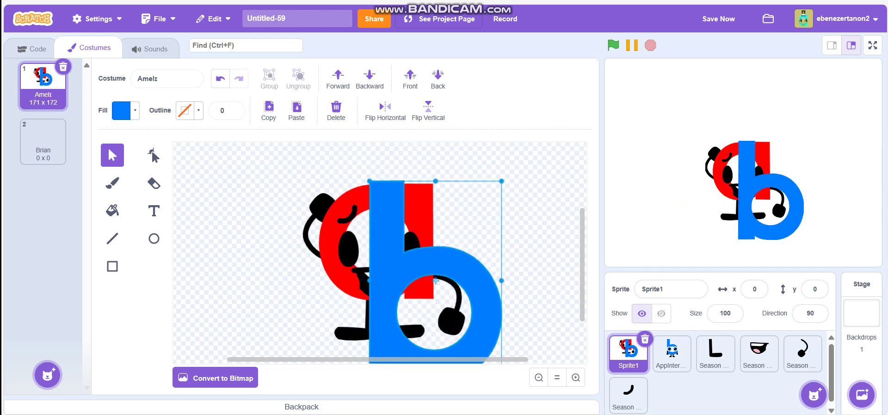
drag(502, 181, 472, 227)
drag(420, 303, 392, 211)
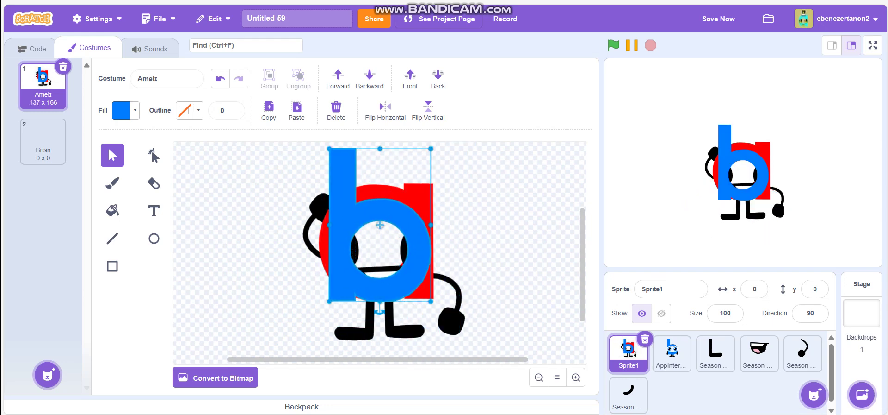
mouse_move(431, 148)
mouse_down()
mouse_move(446, 126)
mouse_move(438, 137)
mouse_up()
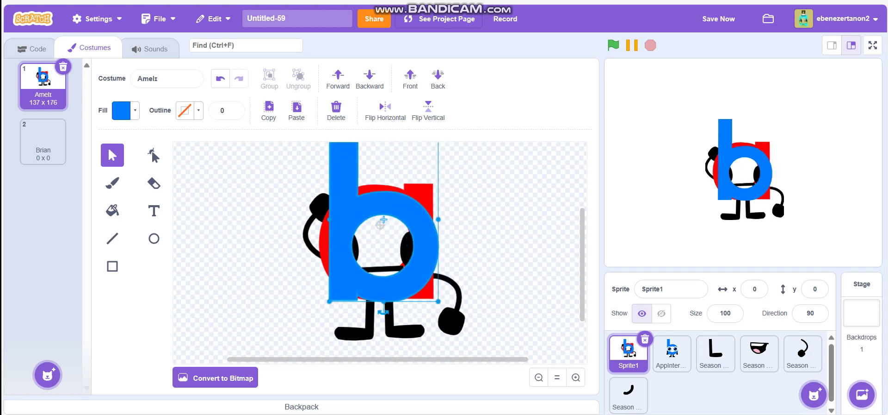
drag(384, 219, 381, 216)
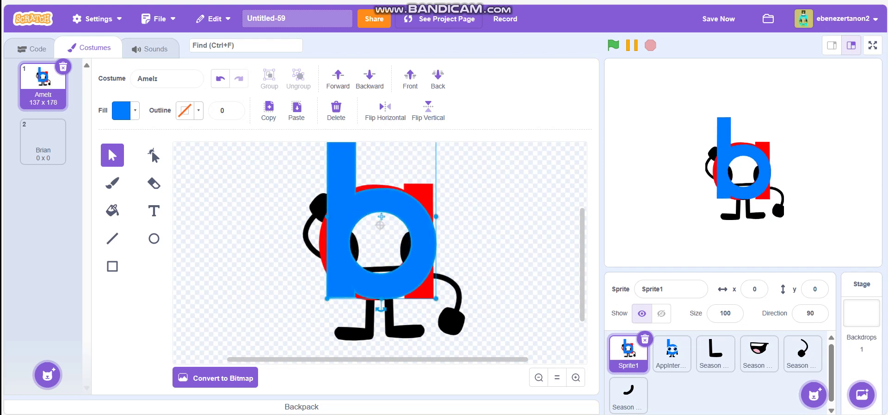
Step: Move the resized blue b from the red a costume back into the Brian costume
click(269, 111)
key(Delete)
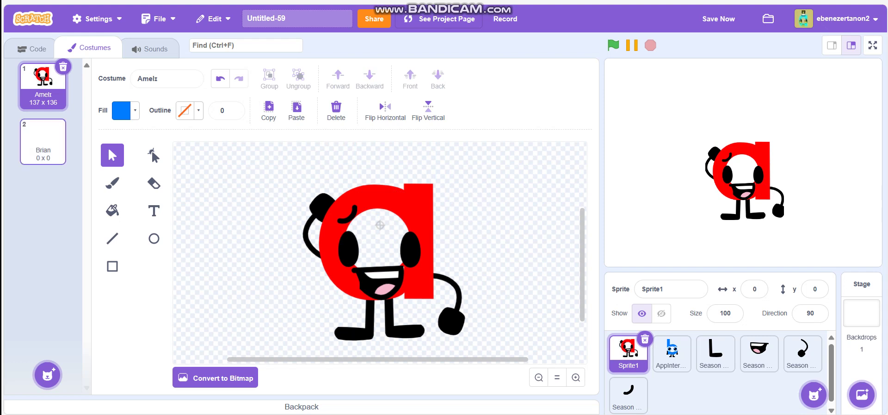
click(43, 141)
click(296, 109)
Step: Copy both legs from the red a costume into the Brian costume and send them behind the b
click(43, 85)
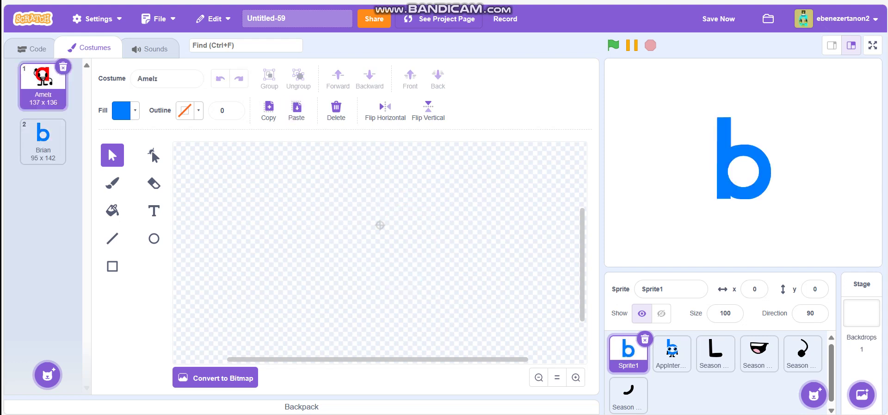
drag(433, 348, 328, 319)
click(269, 111)
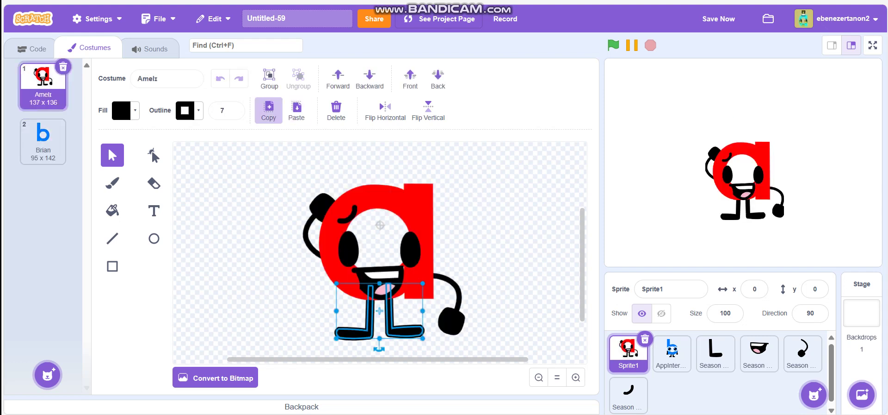
click(269, 109)
click(43, 141)
click(296, 109)
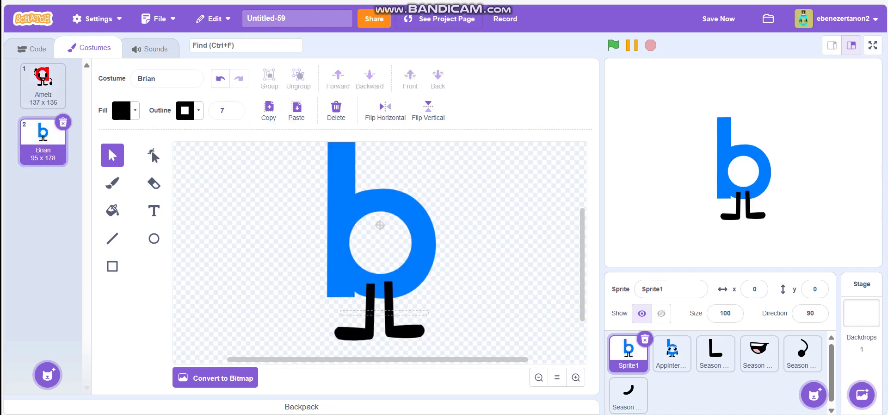
drag(340, 310, 429, 315)
click(437, 79)
click(490, 241)
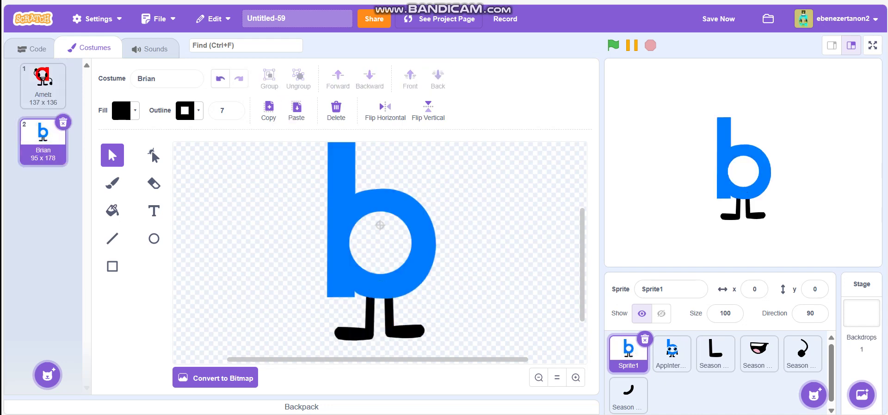
Step: Copy the straight arm from costume1 of Season 3 Arms into the Brian costume, place it at the b's lower left edge and flip it horizontally
click(803, 352)
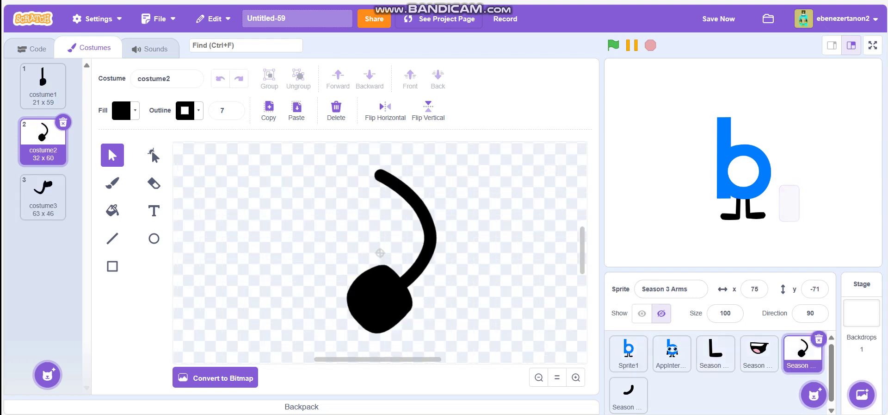
click(43, 85)
drag(320, 164, 426, 324)
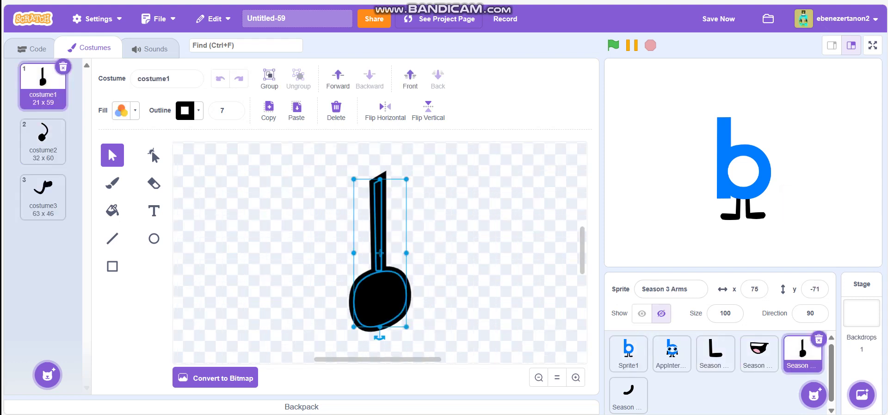
click(269, 111)
click(628, 351)
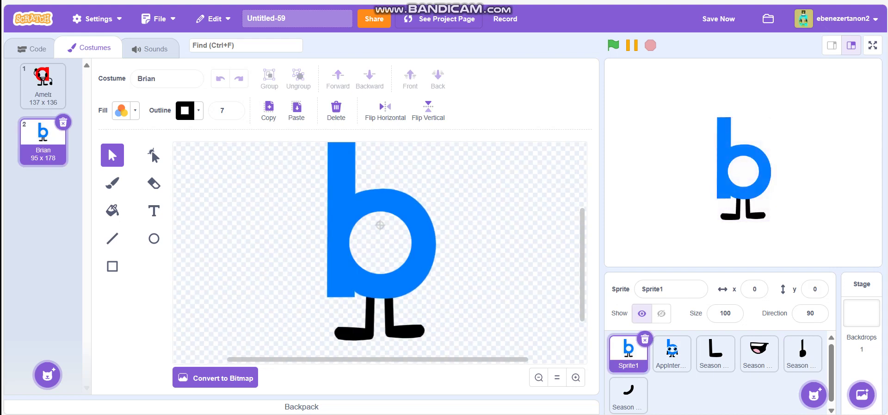
click(297, 110)
drag(381, 242, 328, 298)
click(385, 110)
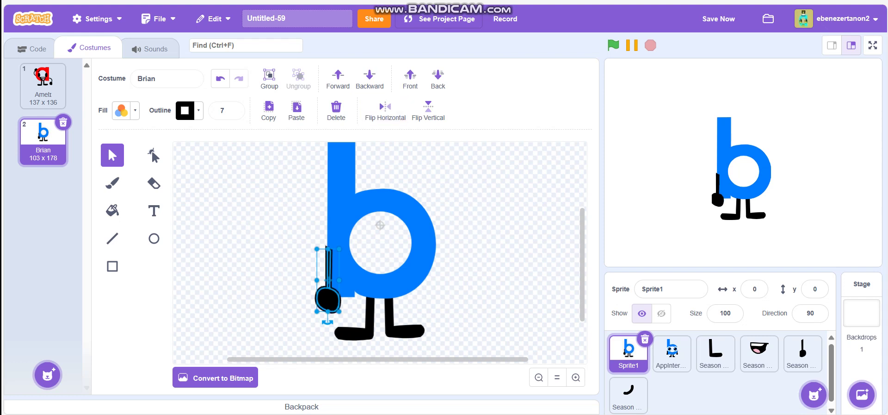
click(438, 79)
click(327, 303)
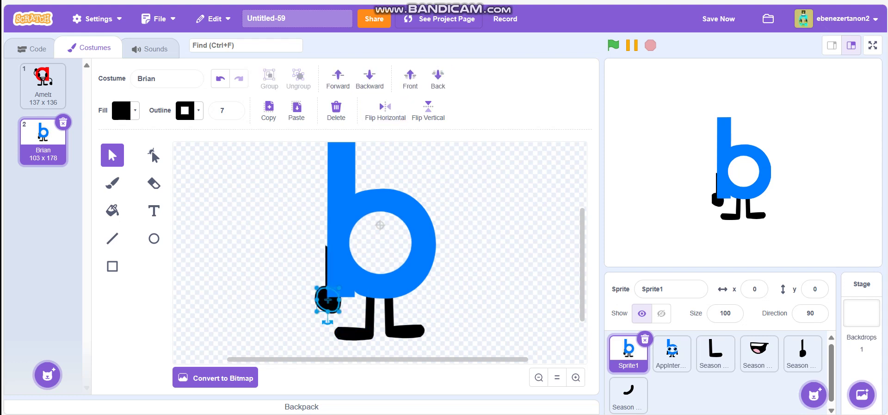
drag(310, 269, 328, 292)
key(ctrl+z)
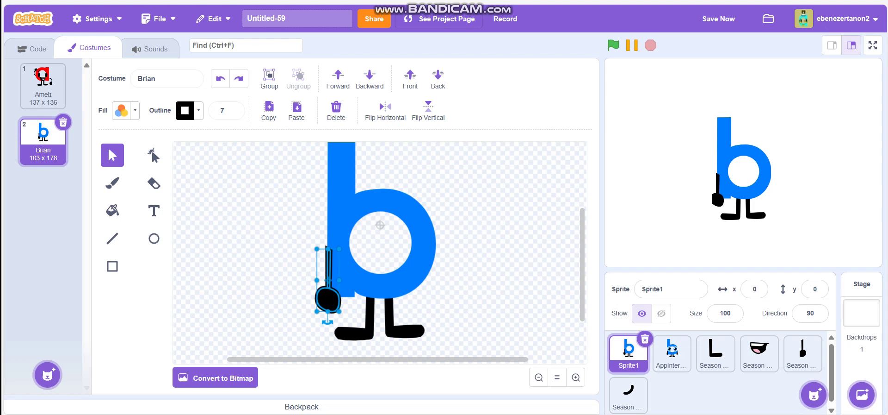
Step: Group the arm's parts, rotate the arm outward from the b's left edge and send it behind the body
key(ctrl+g)
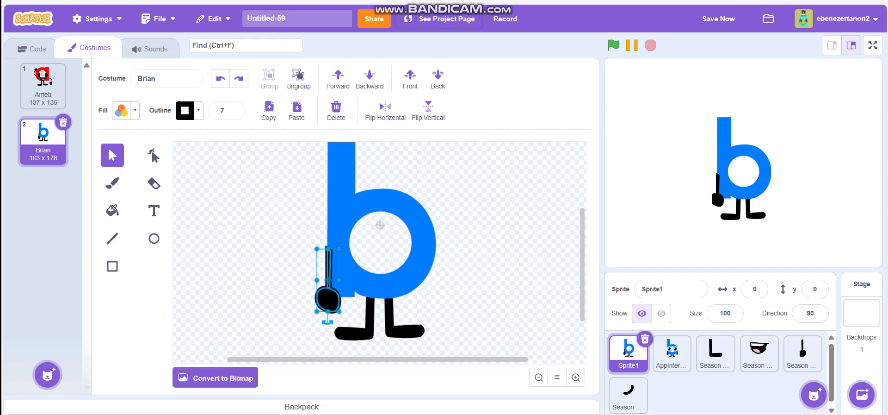
drag(328, 322, 312, 301)
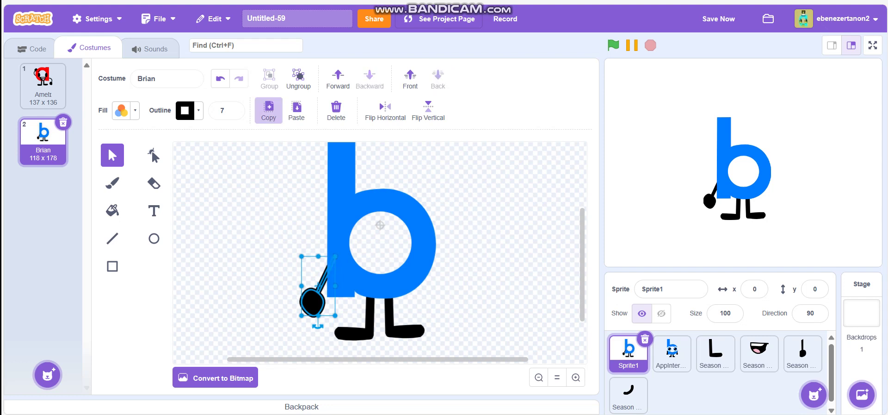
Step: Duplicate the arm, flip the copy horizontally, place it at the b's lower right side and send it behind the body
click(269, 111)
click(297, 111)
click(385, 111)
drag(324, 305, 438, 298)
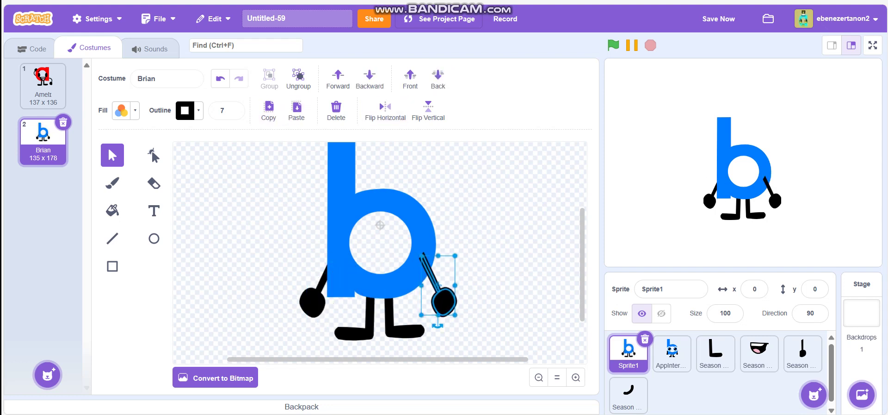
click(438, 79)
click(488, 197)
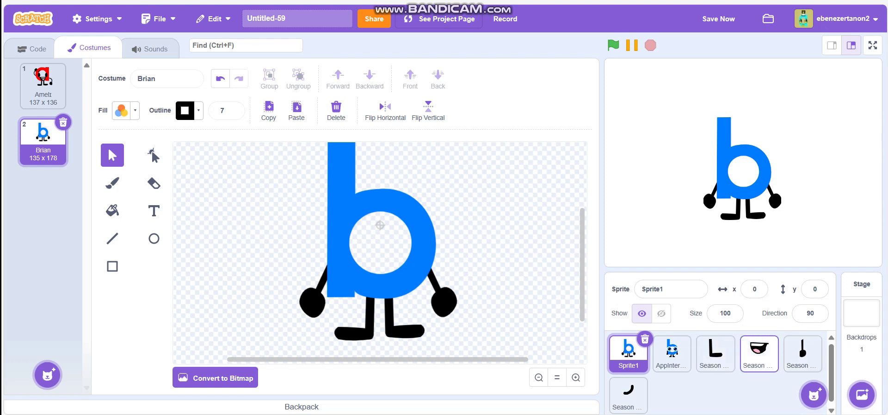
Step: Copy the black oval eye beside the white centre of the red a costume into the Brian costume
click(43, 86)
click(348, 249)
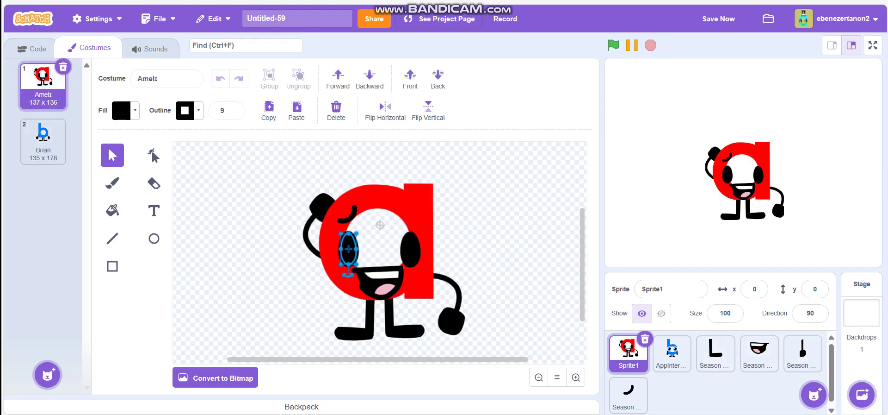
click(269, 111)
click(43, 142)
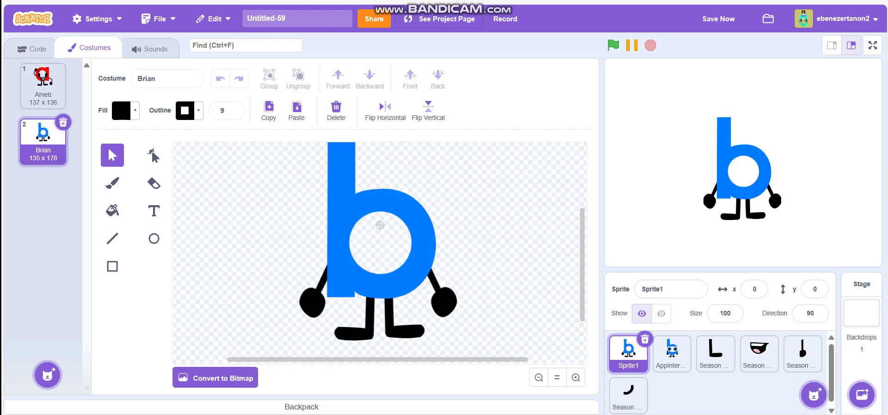
key(ctrl+v)
Step: Duplicate the eye and place the copy level with it at the right edge of the b's white centre
click(576, 377)
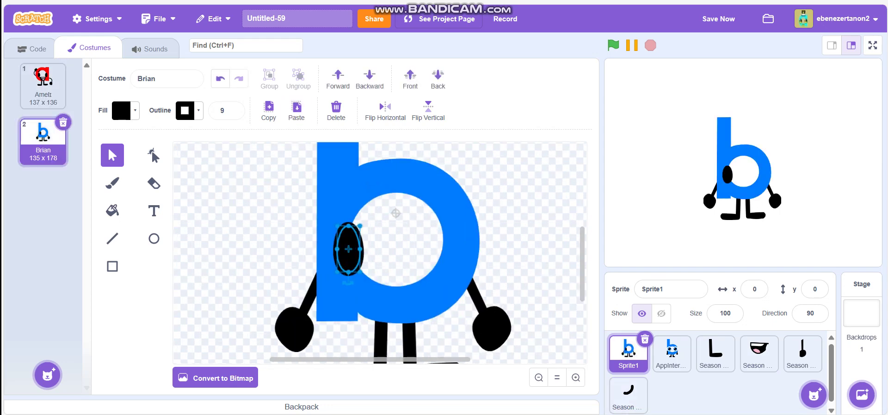
click(268, 111)
click(296, 111)
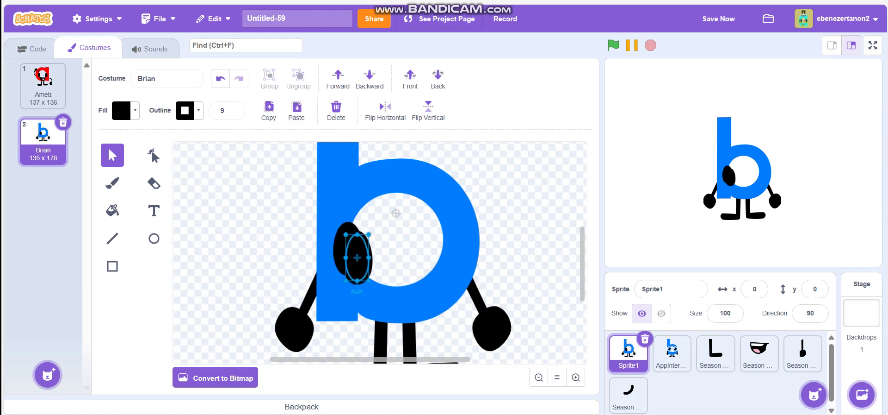
drag(354, 254, 443, 248)
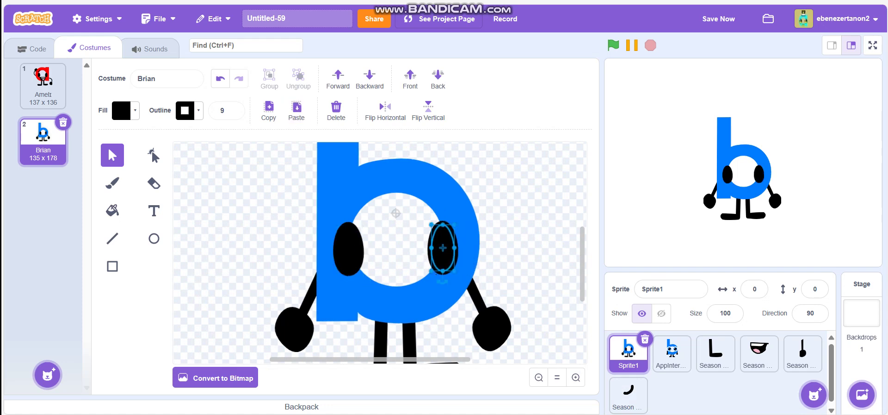
click(407, 246)
Step: Copy the curved eyebrow from costume4 of the Season 3 Eyes sprite into the Brian costume
click(629, 394)
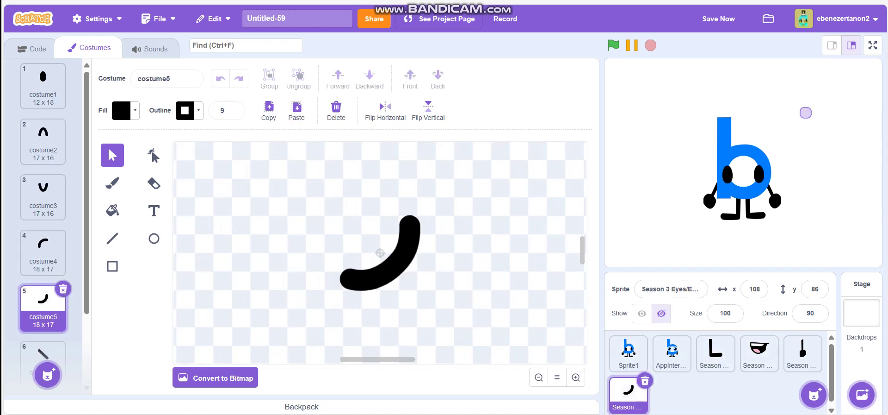
click(43, 142)
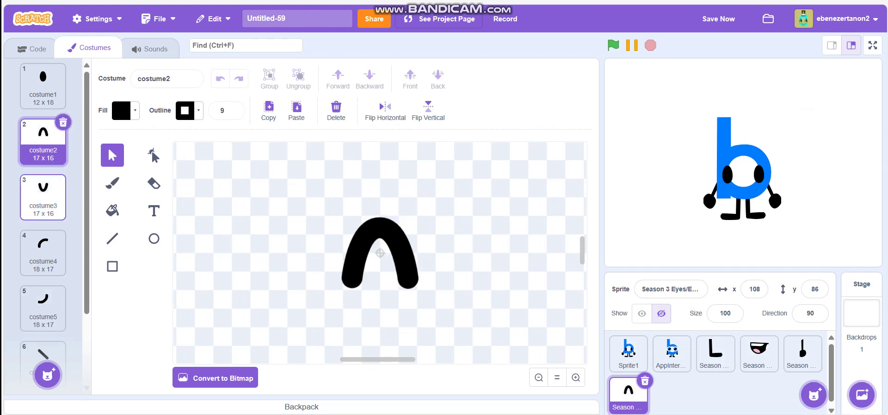
click(44, 253)
click(365, 243)
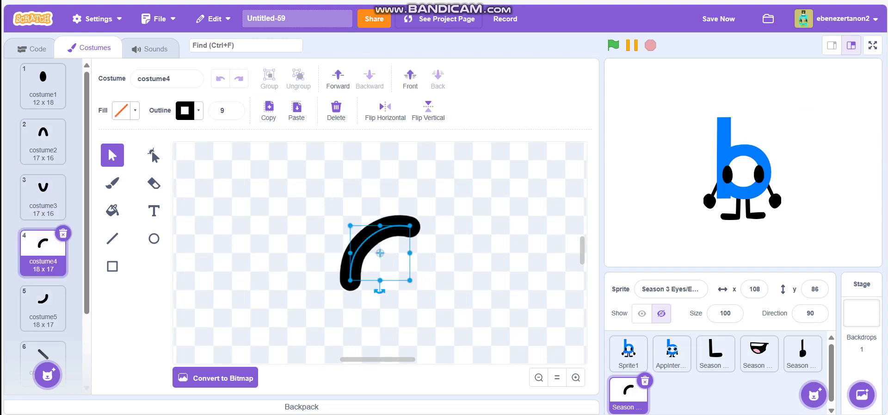
click(628, 352)
click(297, 110)
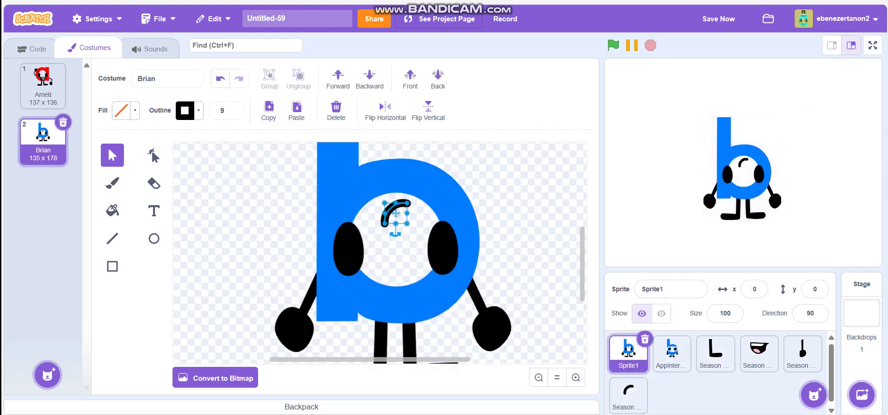
key(Escape)
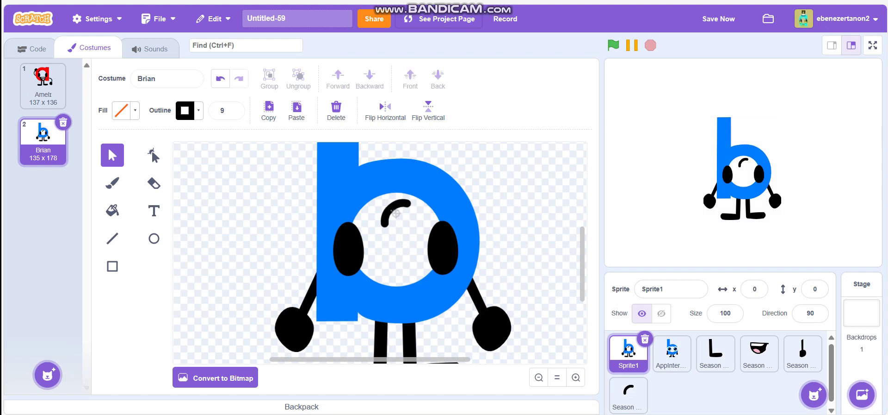
Step: Place one eyebrow above each of the b's eyes, using a duplicate flipped horizontally for the right one
click(392, 208)
click(365, 192)
drag(392, 207, 435, 195)
key(ctrl+v)
click(354, 211)
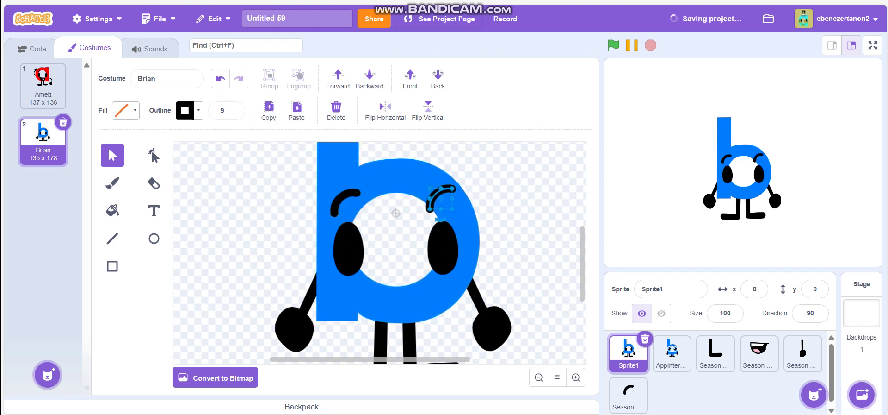
click(386, 110)
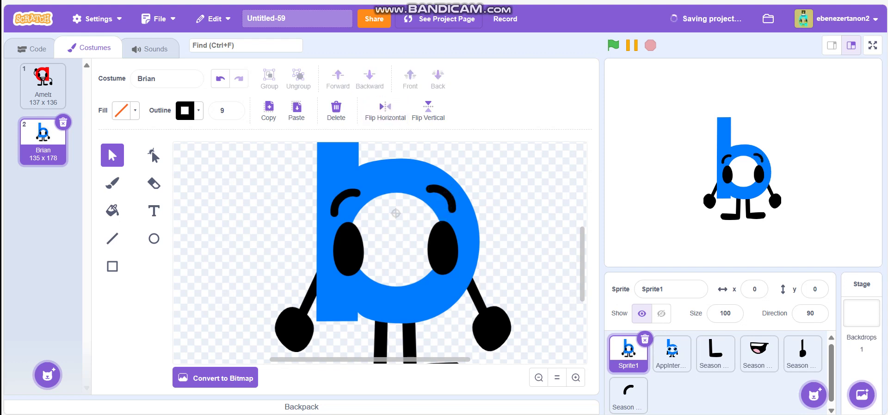
Step: Copy the open white mouth from costume12 of Season 3 Mouths into the Brian costume
click(760, 353)
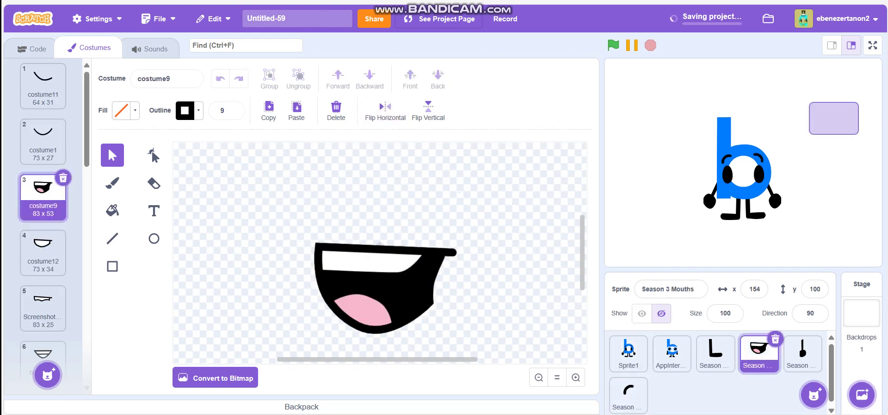
click(43, 253)
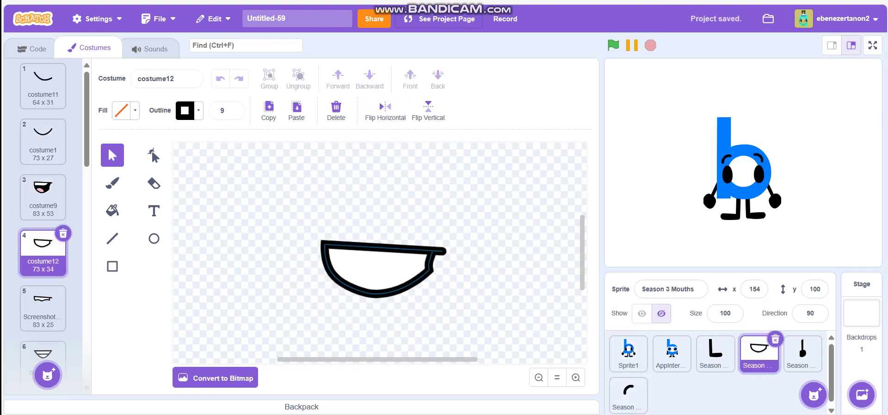
click(378, 270)
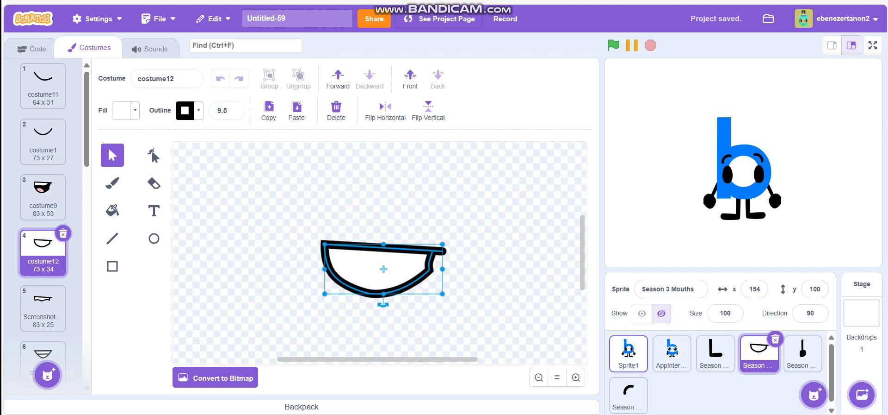
click(629, 352)
key(ctrl+v)
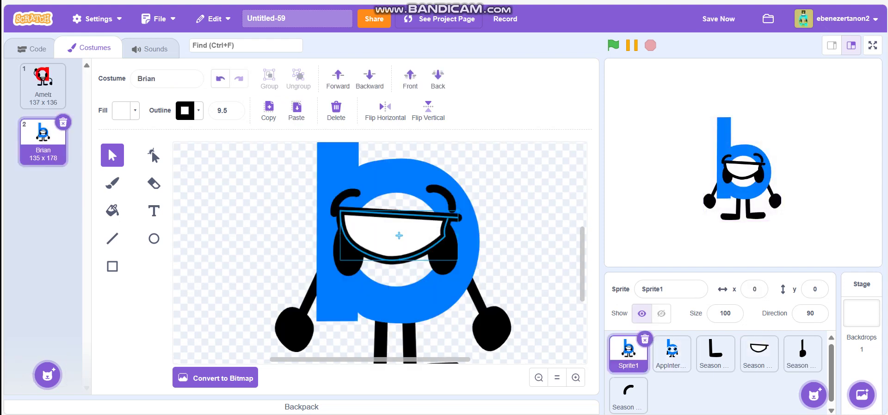
Step: Shrink the mouth and place it at the b's lower left below the eyes, comparing the result with the red a costume
drag(396, 257, 401, 308)
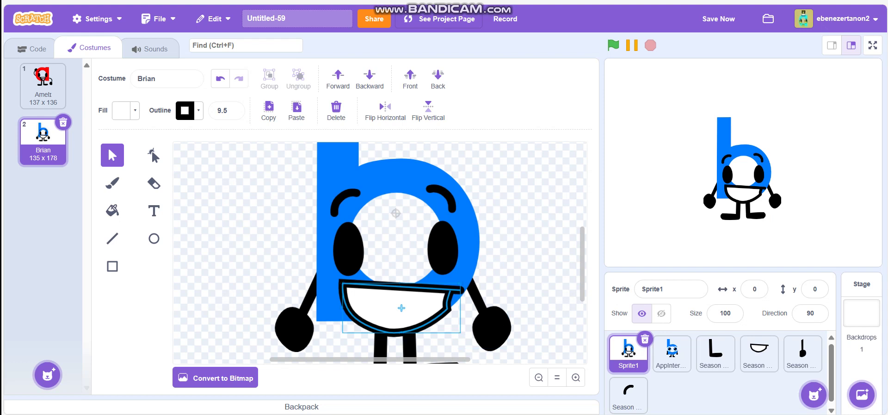
drag(460, 332, 363, 301)
click(482, 303)
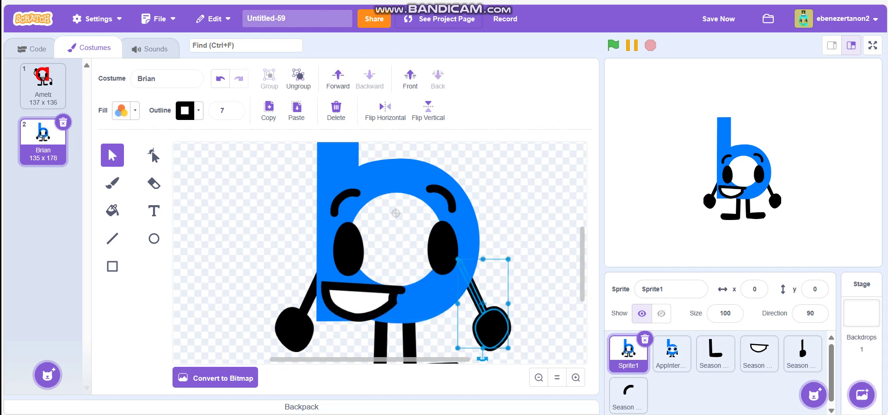
click(363, 301)
drag(363, 302, 370, 302)
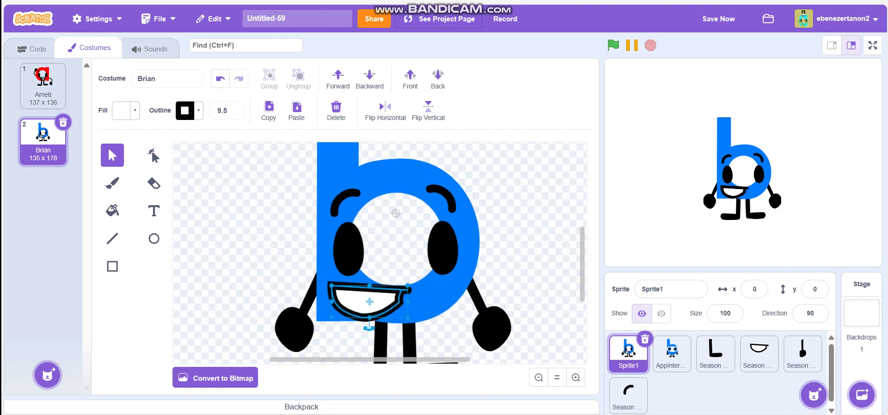
click(394, 340)
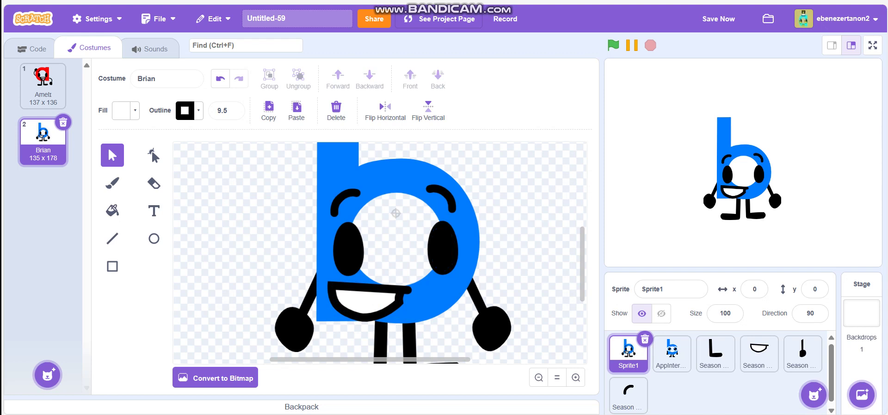
click(43, 83)
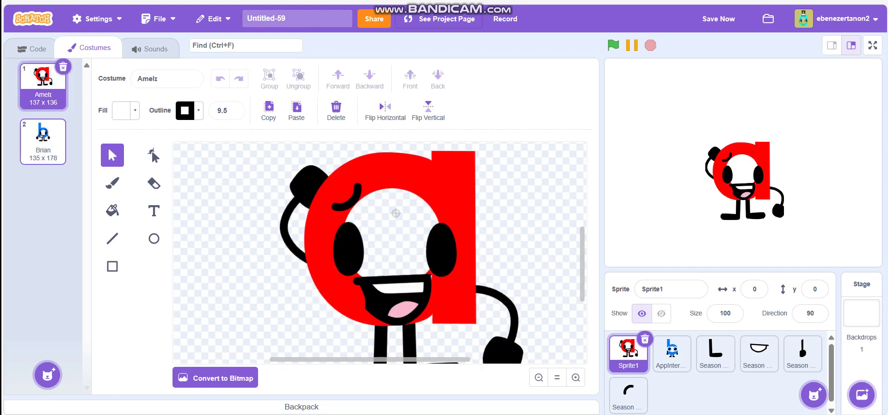
click(43, 138)
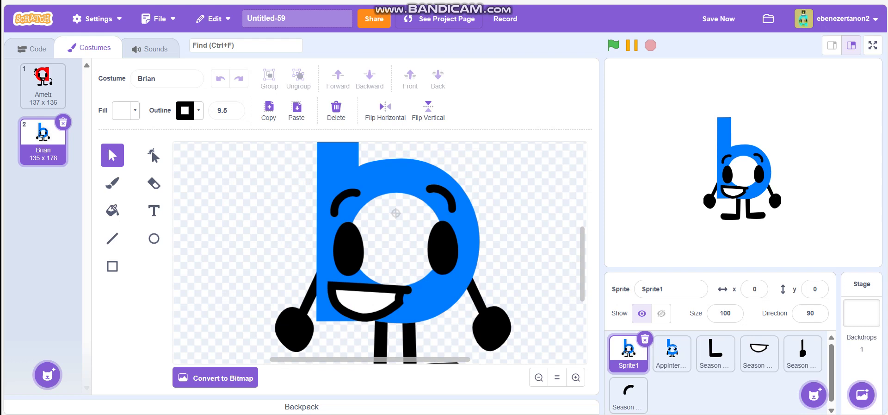
Step: Copy both of Brian's legs and add the green Чaze costume from the AppInter sprite to Sprite1
click(539, 377)
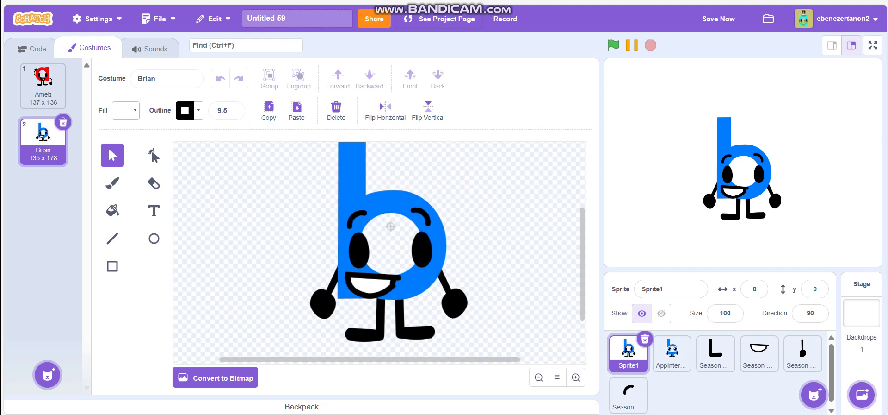
drag(334, 326, 442, 352)
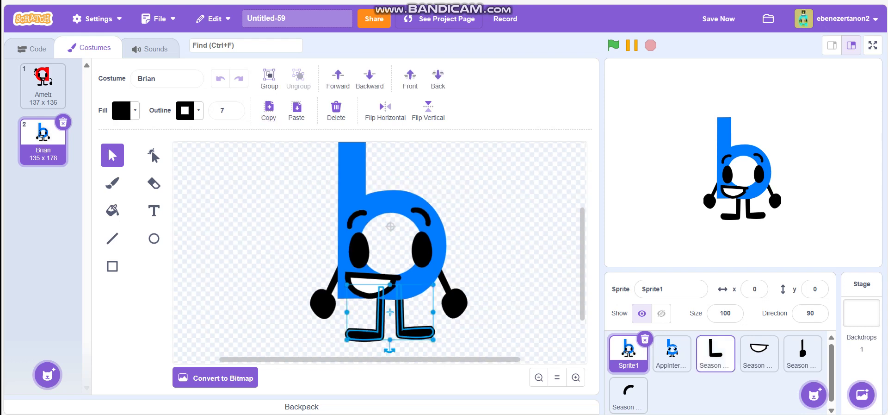
click(672, 353)
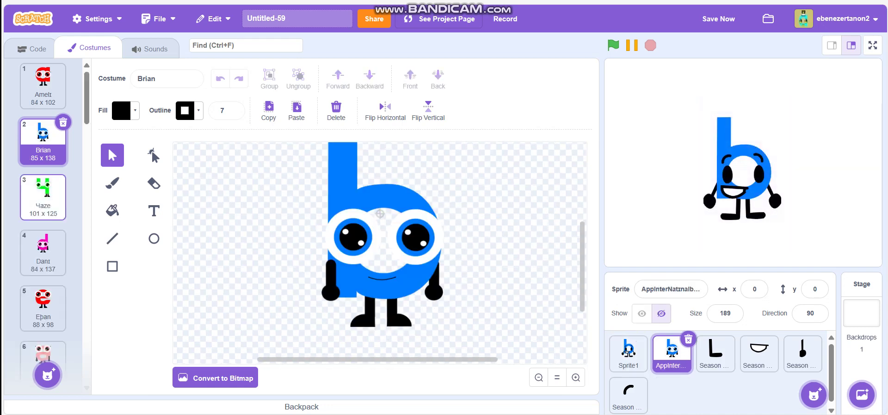
click(43, 196)
drag(43, 197, 628, 352)
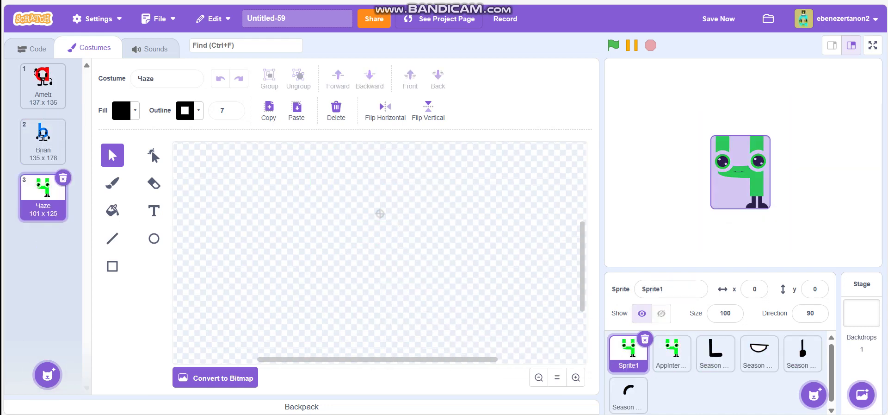
Step: Replace the Чaze costume's eyes, mouth and feet with the copied legs and position the green body shape up and left of them
drag(418, 264, 263, 255)
drag(312, 184, 465, 331)
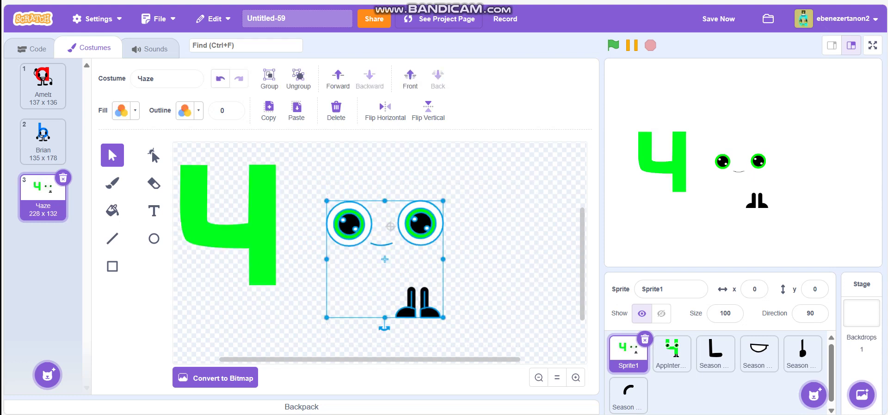
key(Delete)
key(ctrl+v)
key(Escape)
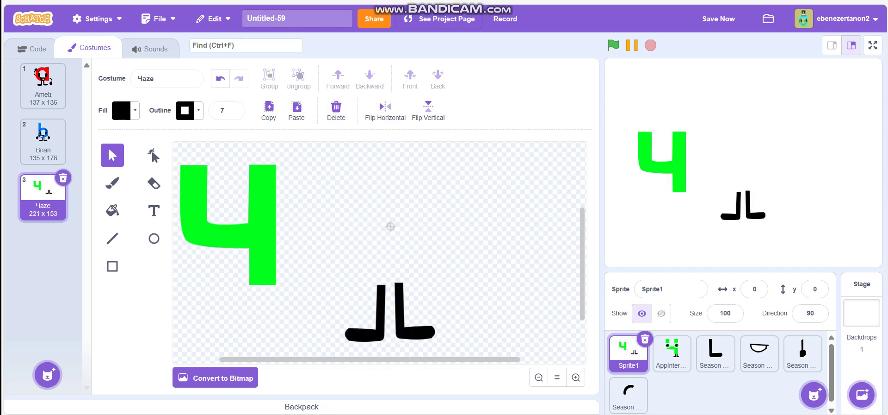
drag(259, 213, 309, 204)
key(Escape)
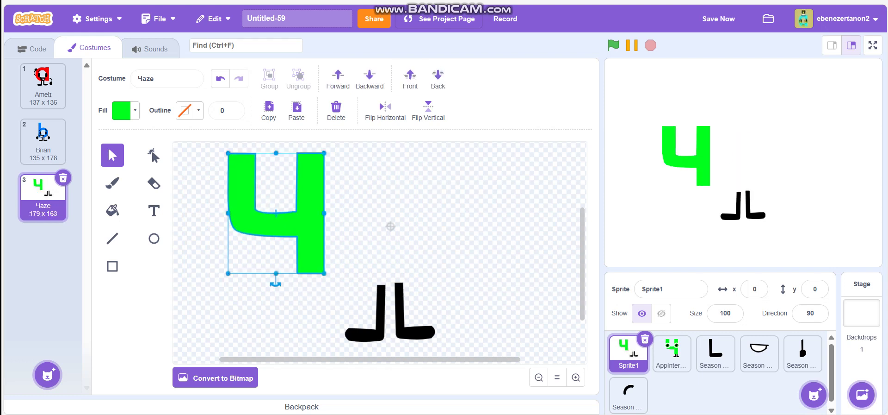
Step: Reshape the green Ч by adding a pointed node on each side of its stem, a short way above the bottom end
click(153, 155)
scroll(277, 211, up, 5)
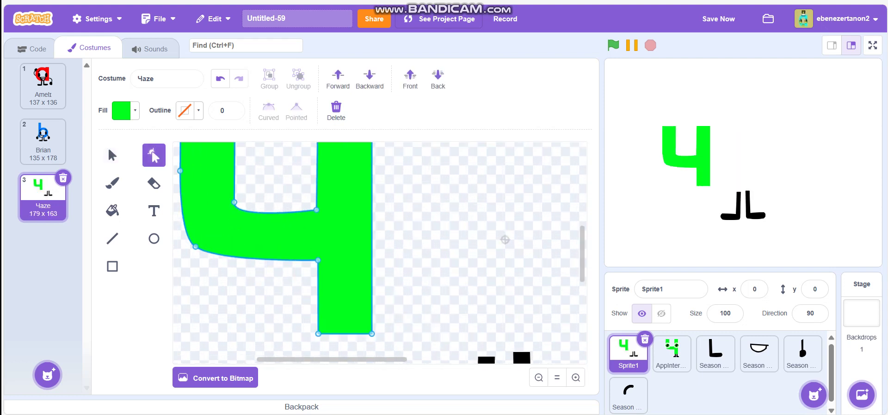
scroll(380, 253, down, 5)
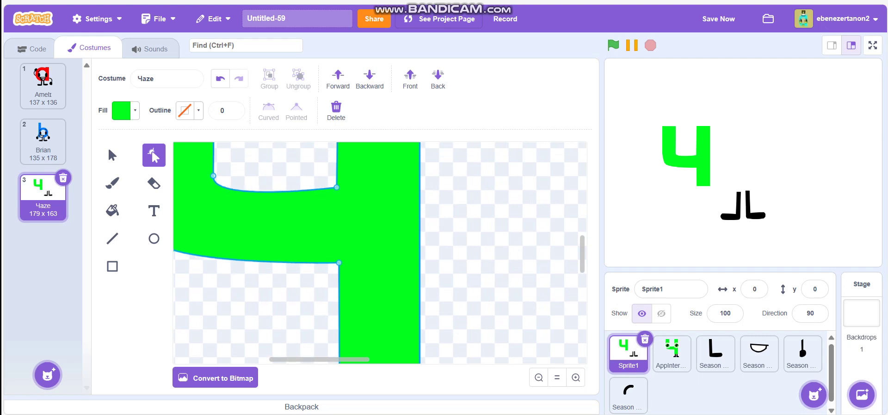
scroll(380, 253, up, 2)
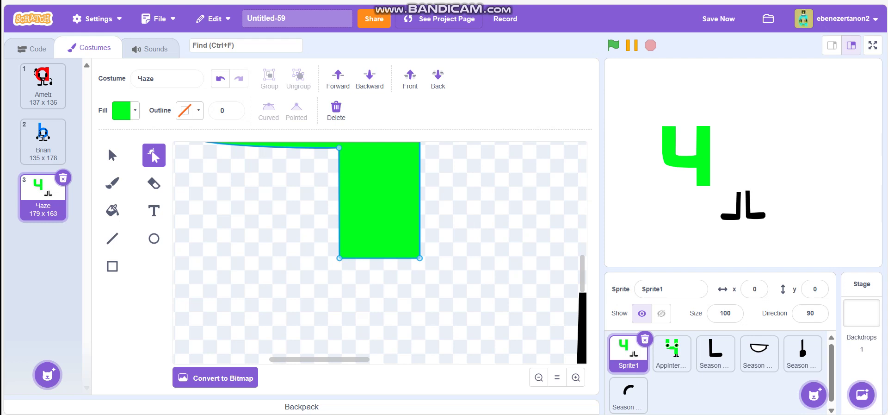
click(339, 203)
click(296, 111)
click(419, 200)
click(296, 111)
Step: Pull the stem's lower left edge outward into a rounded bulge and adjust the curve's handle and point
drag(339, 228, 284, 195)
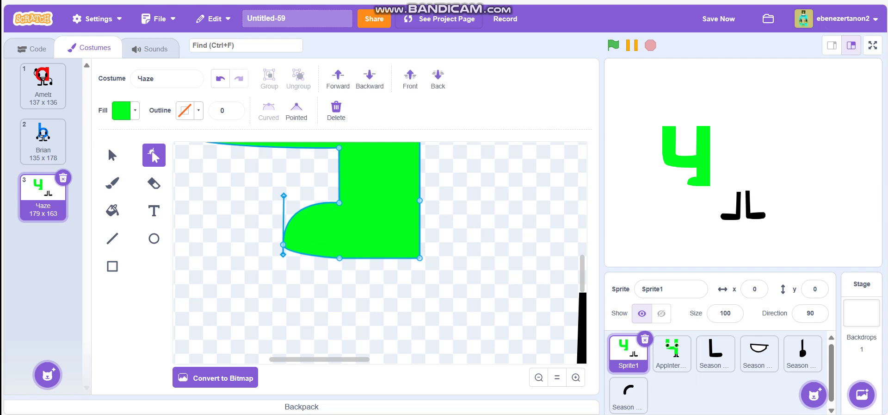
drag(283, 254, 282, 273)
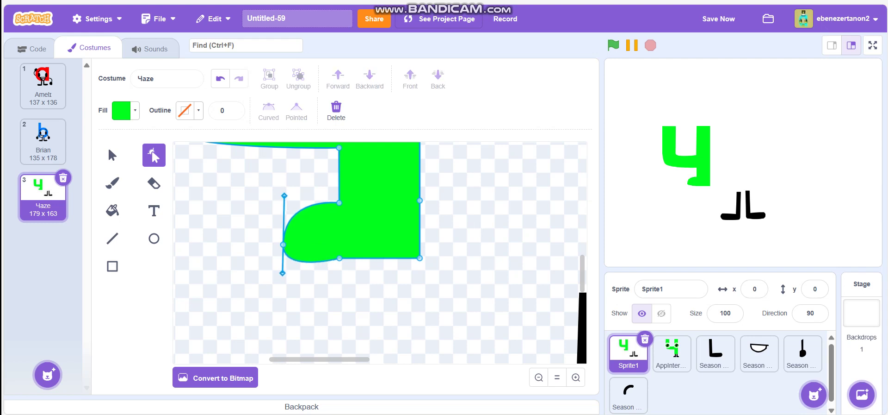
drag(283, 244, 289, 232)
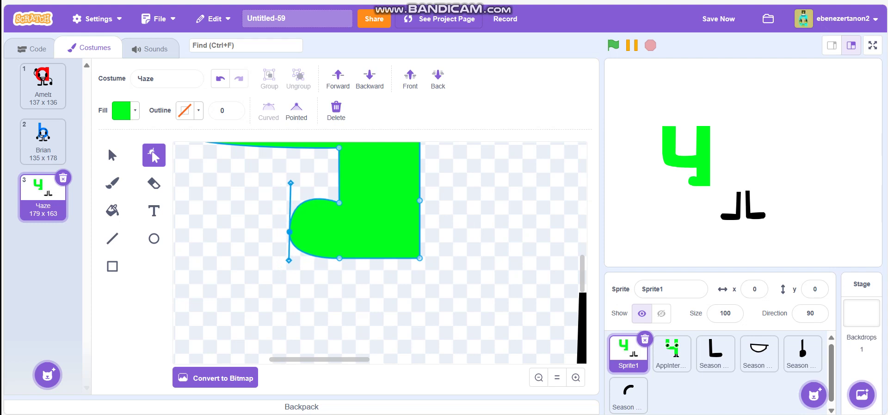
Step: Square off the bulge beside the green stem into a block with two pointed, aligned corners and delete the spare bottom-edge node
click(296, 111)
drag(314, 244, 291, 203)
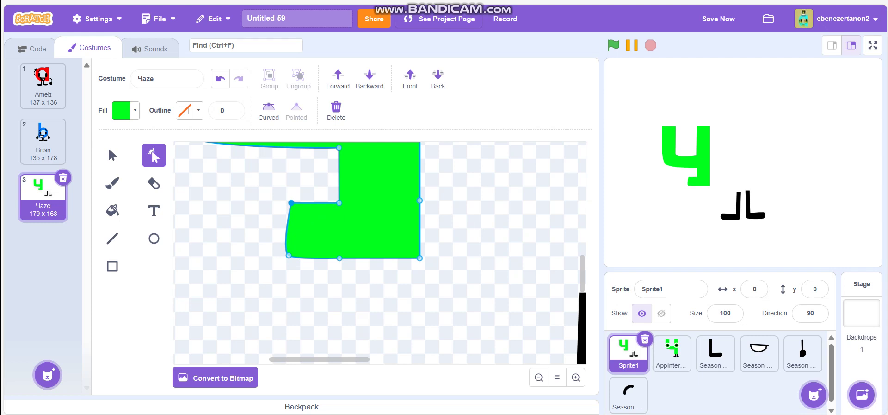
shift+click(289, 255)
click(296, 111)
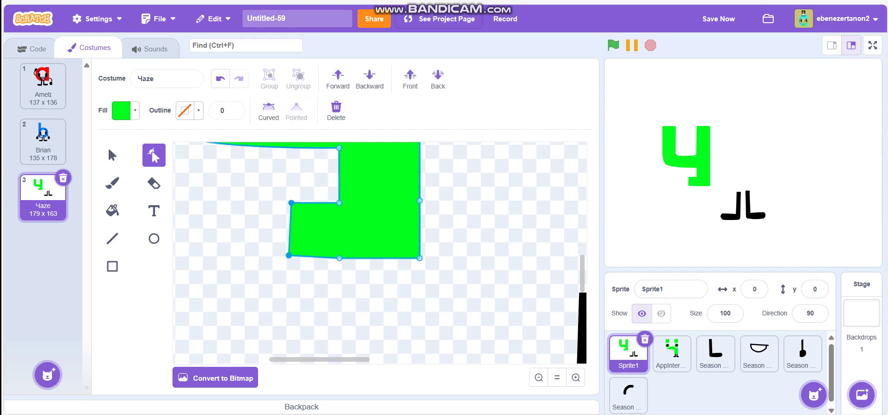
drag(289, 254, 289, 259)
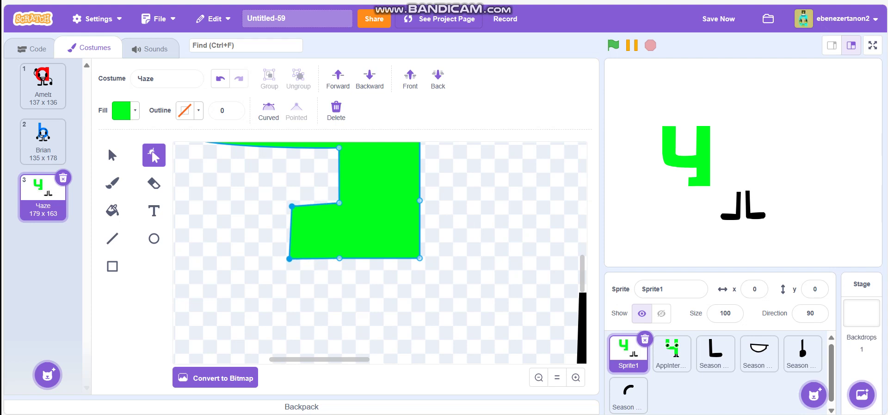
click(292, 206)
drag(292, 207, 290, 202)
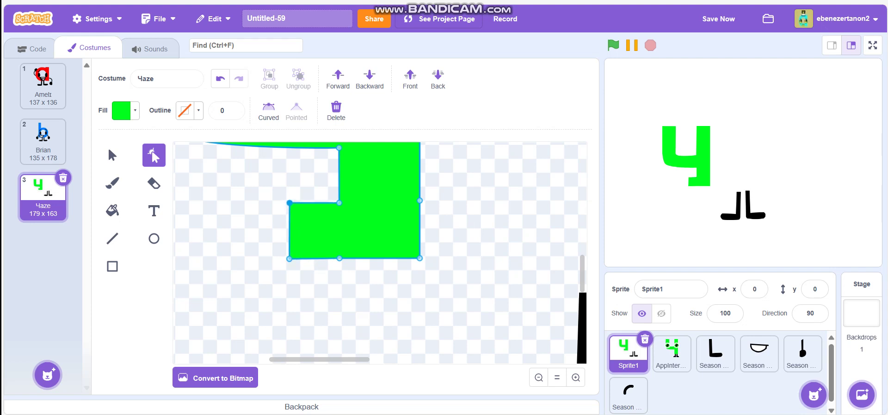
click(340, 258)
key(Delete)
key(Escape)
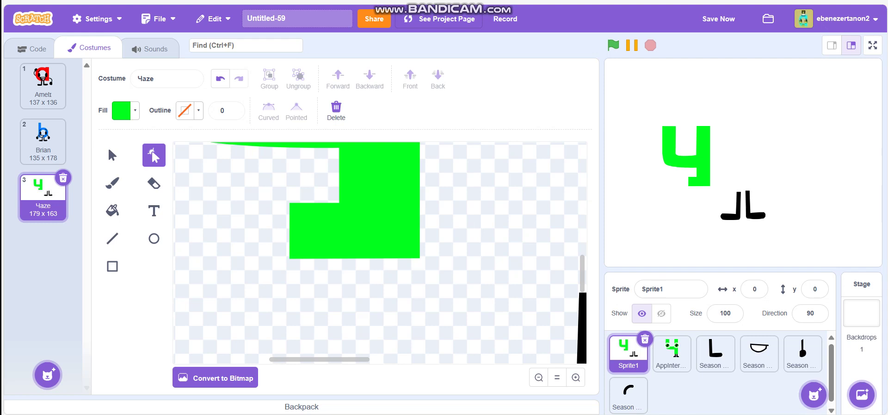
Step: Extend the stem's other side into a matching square-cornered block, align its outer corners and delete the spare bottom-edge node
click(365, 222)
drag(419, 216, 459, 267)
shift+click(463, 209)
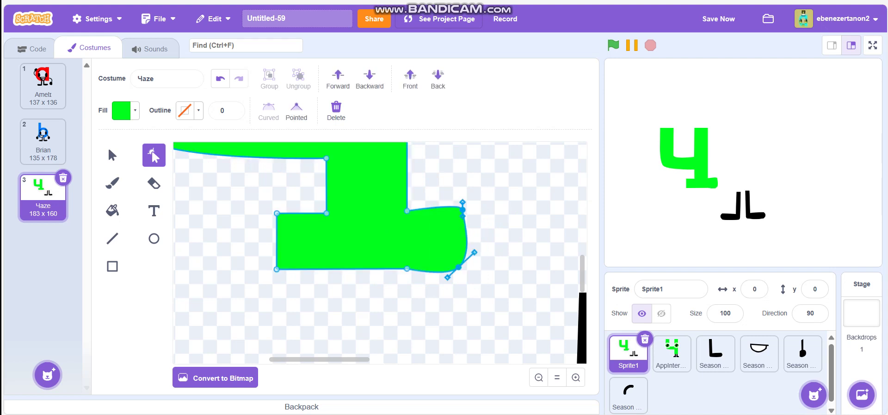
click(296, 111)
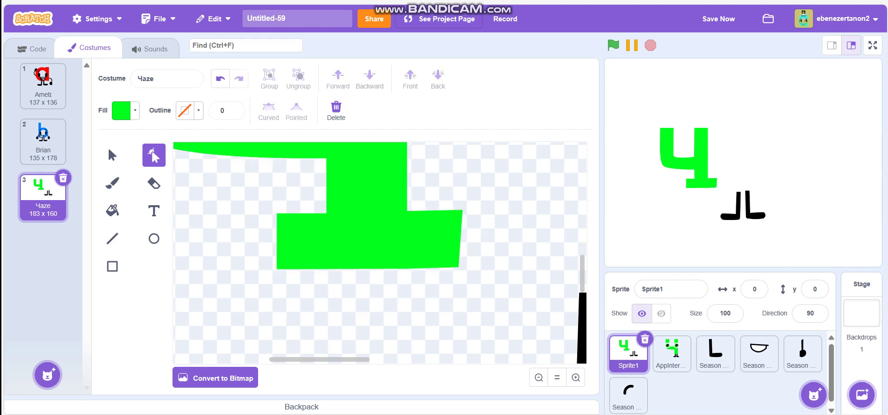
drag(459, 267, 461, 268)
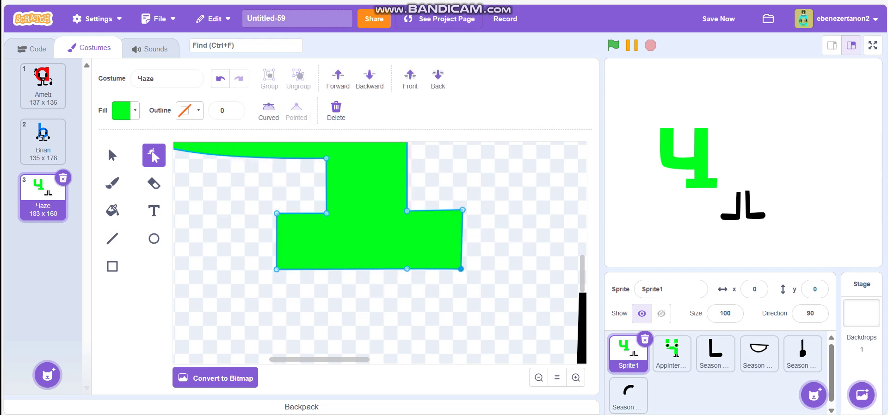
click(407, 268)
click(337, 110)
drag(462, 209, 462, 210)
key(Escape)
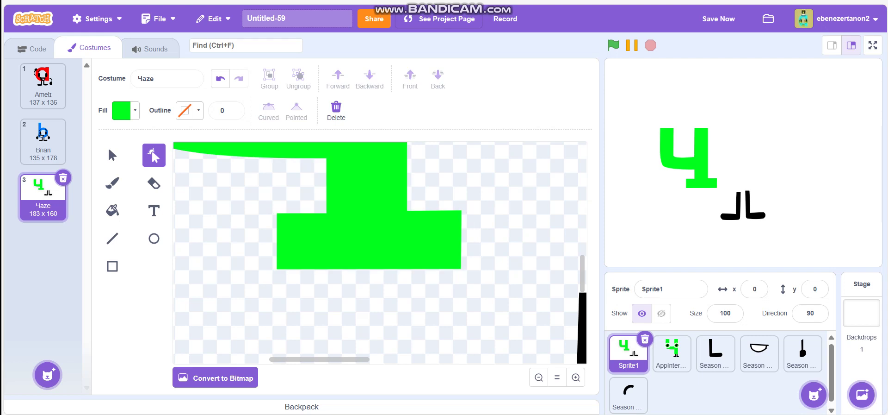
Step: Thicken the green base slightly by moving its two bottom corner nodes straight down together
drag(335, 270, 484, 288)
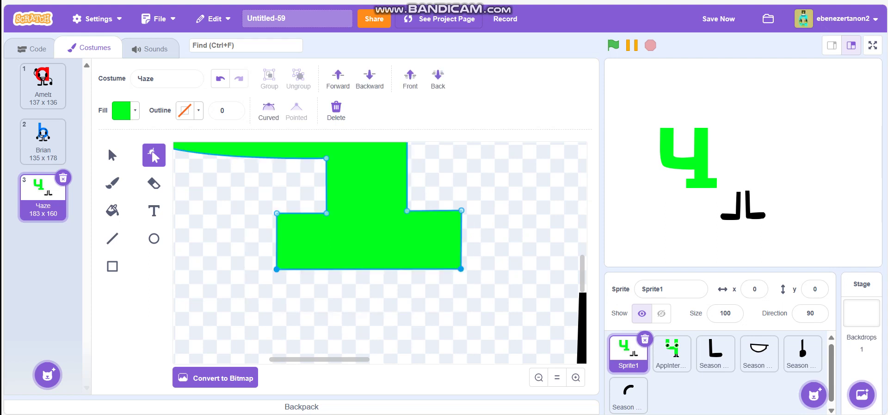
key(Down)
key(Down)
key(Down)
key(Down)
key(Down)
key(Down)
key(Down)
key(Down)
key(Down)
key(Down)
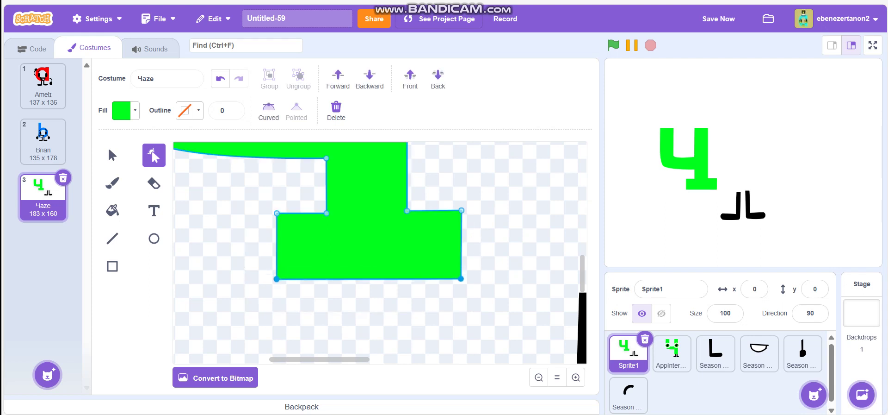
key(Down)
key(Down)
key(Down)
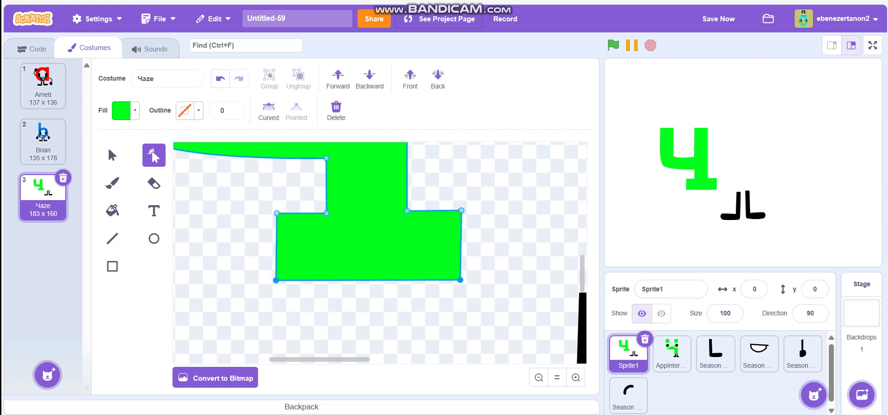
key(Down)
key(Down)
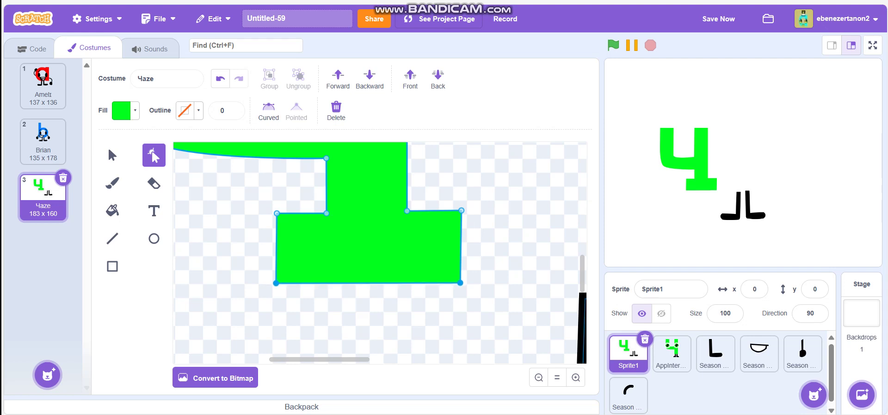
click(539, 377)
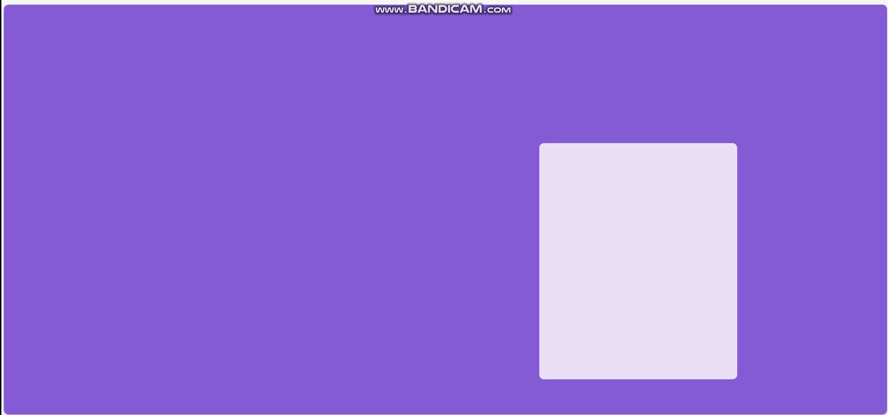
key(Escape)
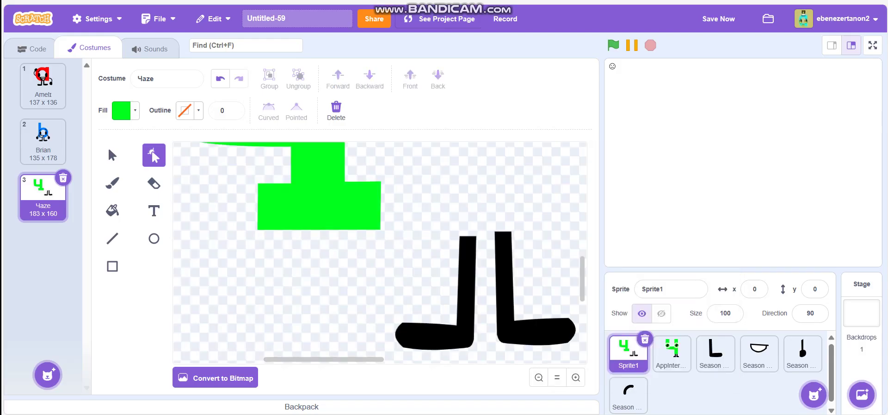
Step: Move the green body over the two black legs so its base covers their upper ends
click(113, 155)
drag(319, 203, 488, 239)
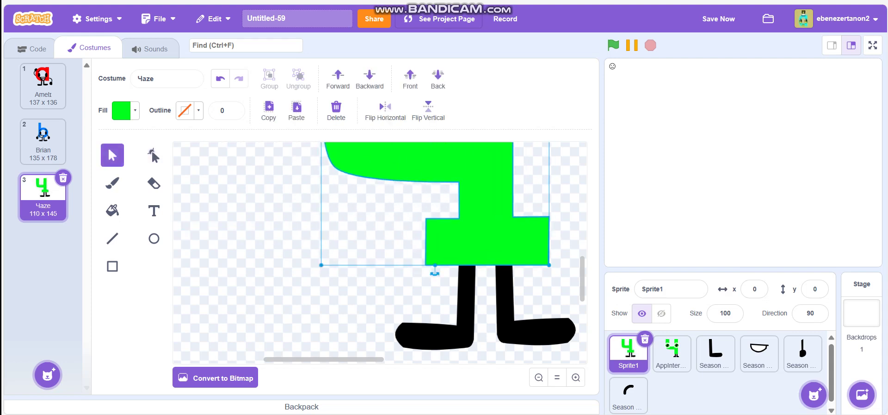
click(577, 378)
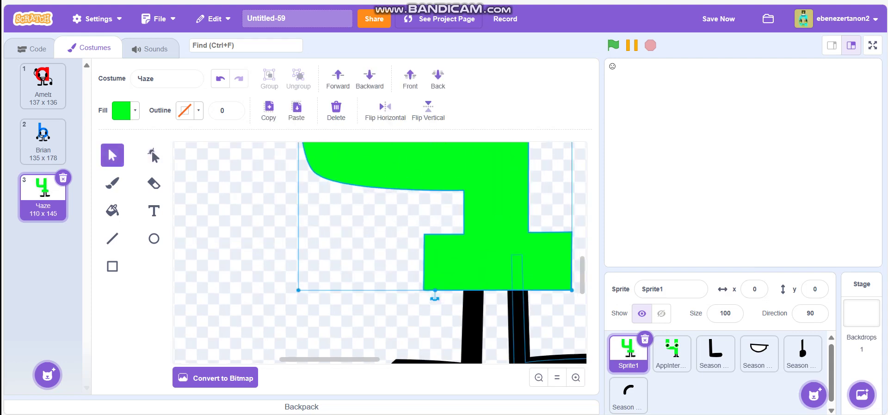
click(576, 377)
click(539, 377)
click(539, 377)
click(539, 377)
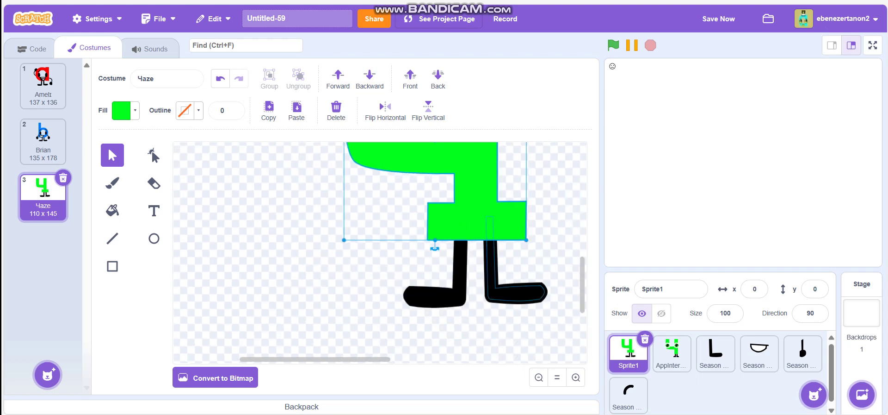
click(539, 378)
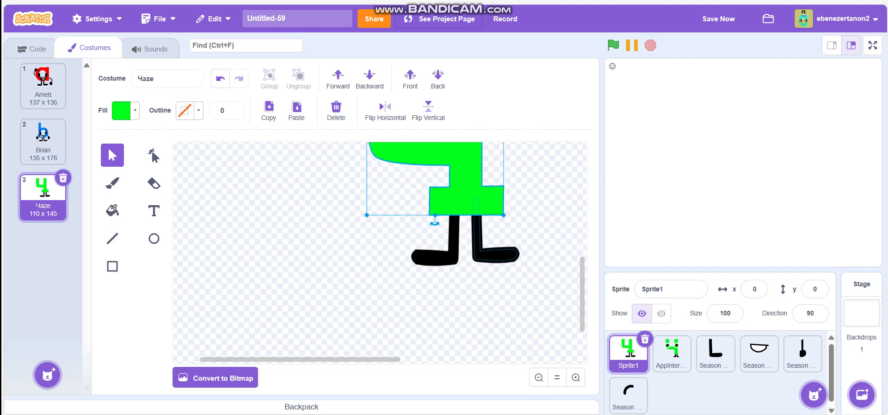
scroll(379, 252, up, 2)
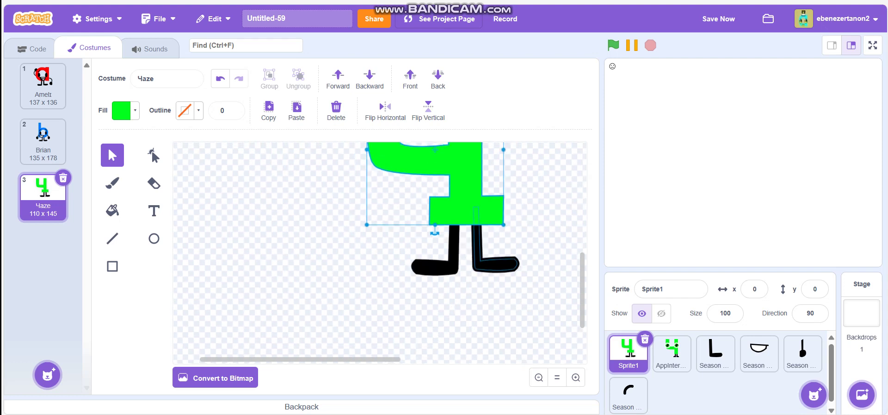
click(296, 241)
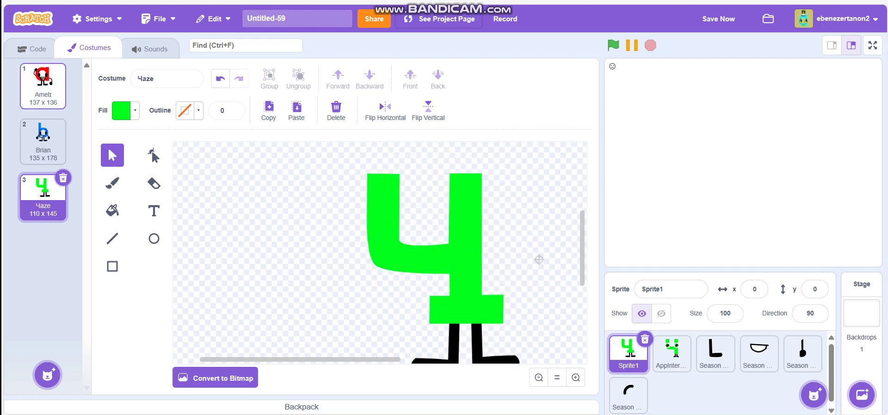
Step: Try to restore the blank stage by hiding Sprite1 and switching through its red a, blue b and green Чaze costumes
click(43, 86)
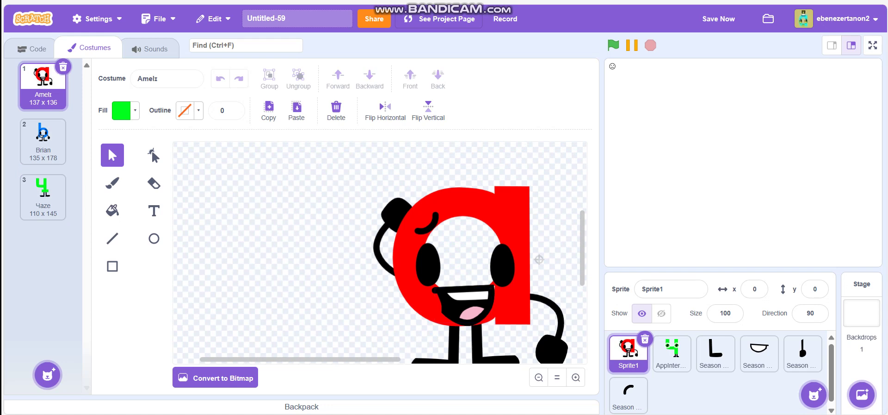
click(642, 313)
click(661, 313)
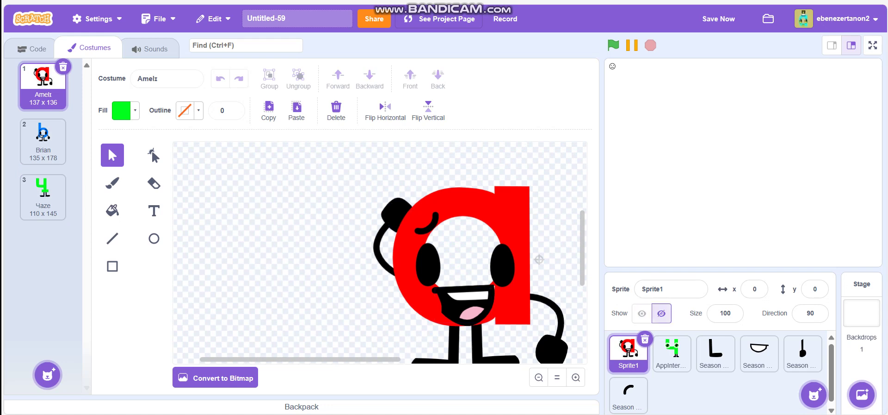
click(43, 141)
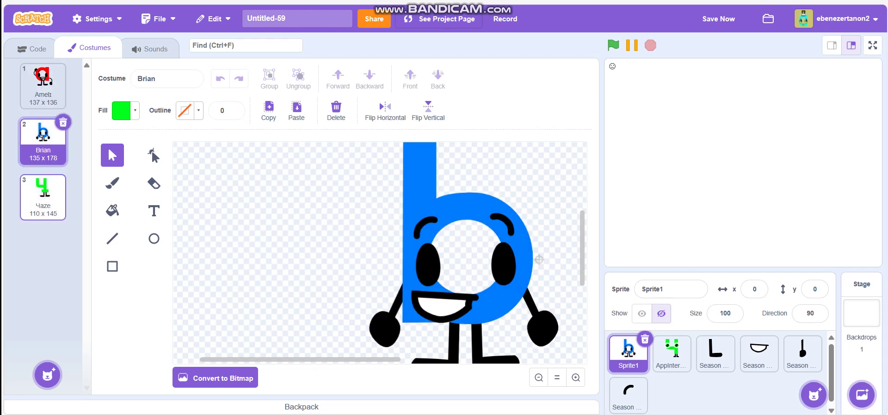
click(43, 197)
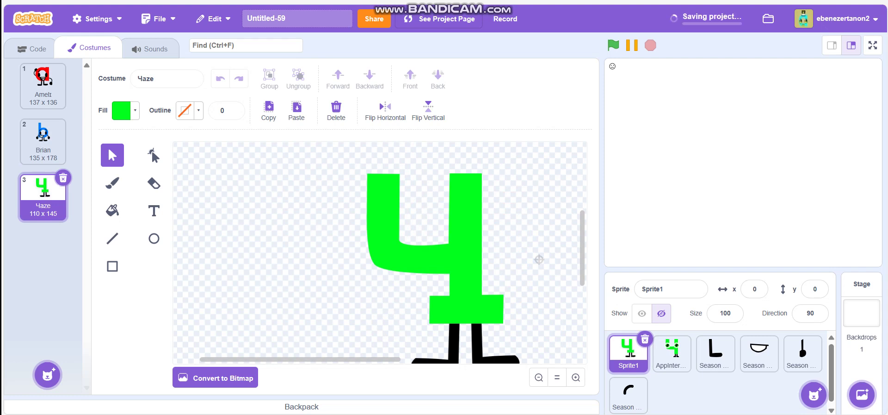
Step: Go back to the project page and reopen the editor to reload the project on the Чaze costume
key(alt+Left)
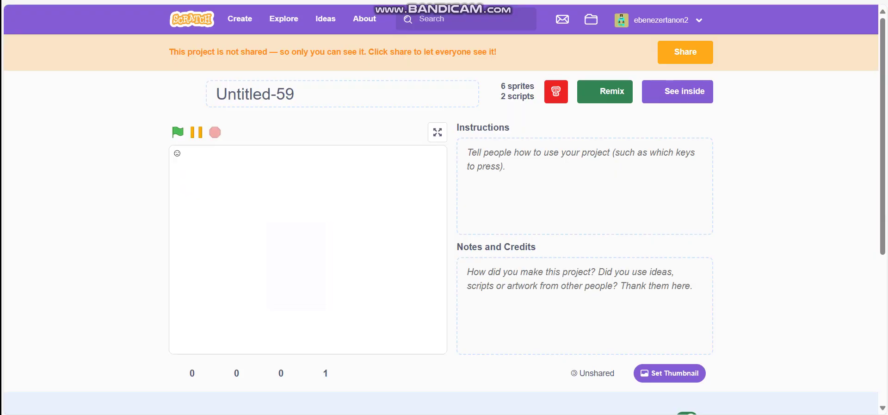
key(alt+Right)
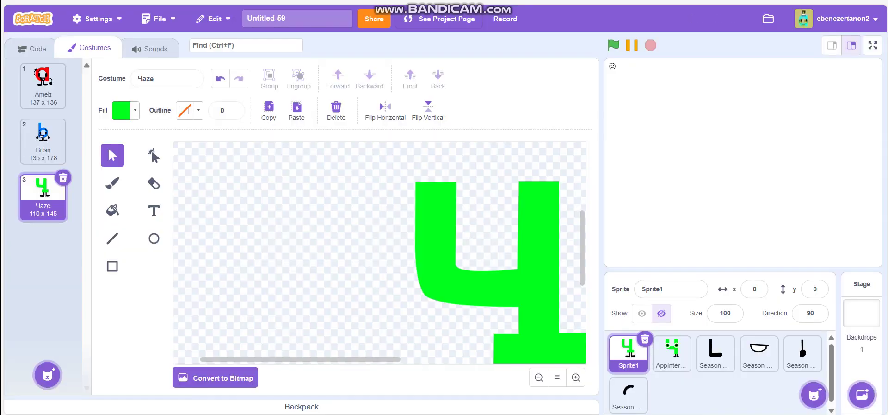
scroll(381, 252, down, 3)
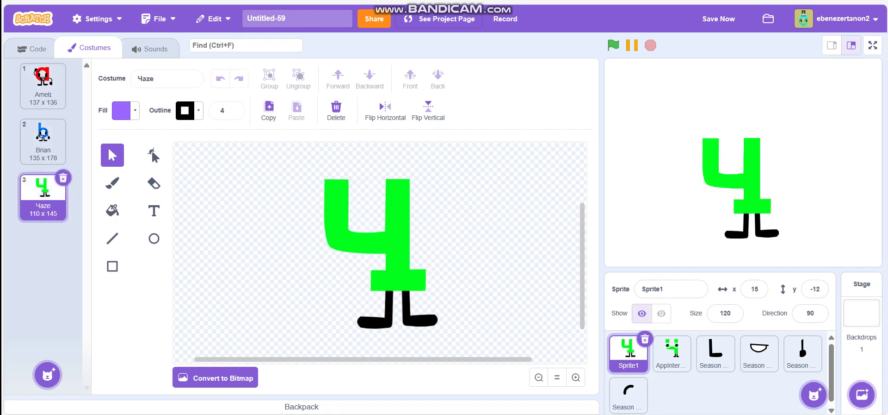
Step: Shift the green body slightly to the right, and move both legs right to sit beneath its base
drag(385, 225, 394, 225)
drag(345, 342, 449, 308)
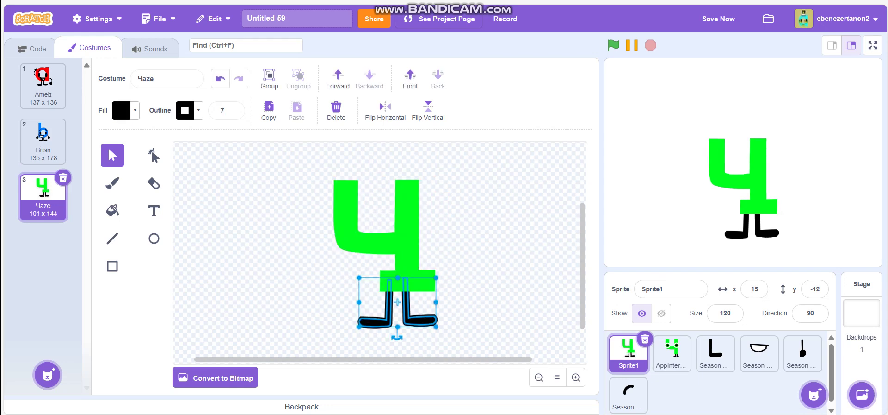
drag(390, 308, 401, 308)
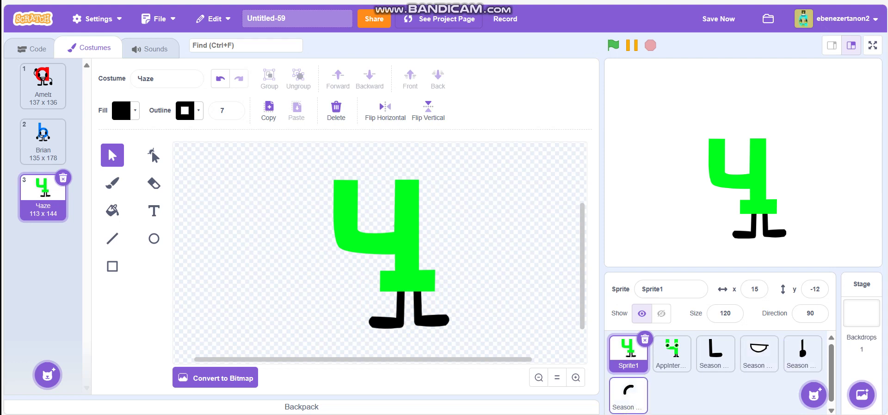
Step: Copy the left eye from the Brian costume and paste it into the Чaze costume
click(43, 139)
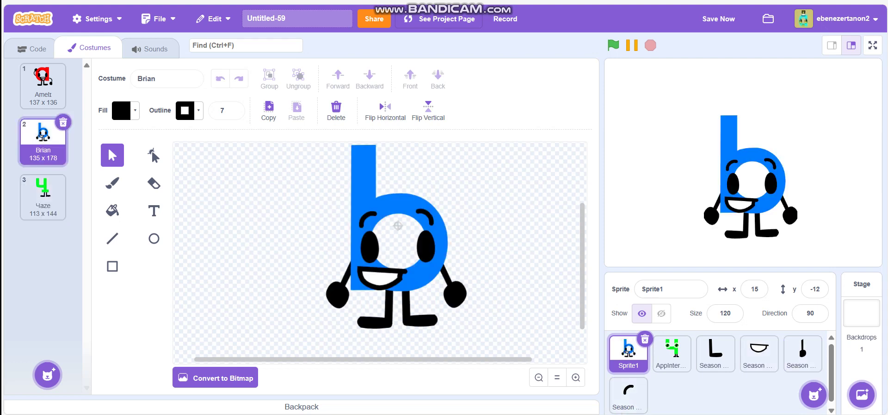
click(370, 247)
key(ctrl+c)
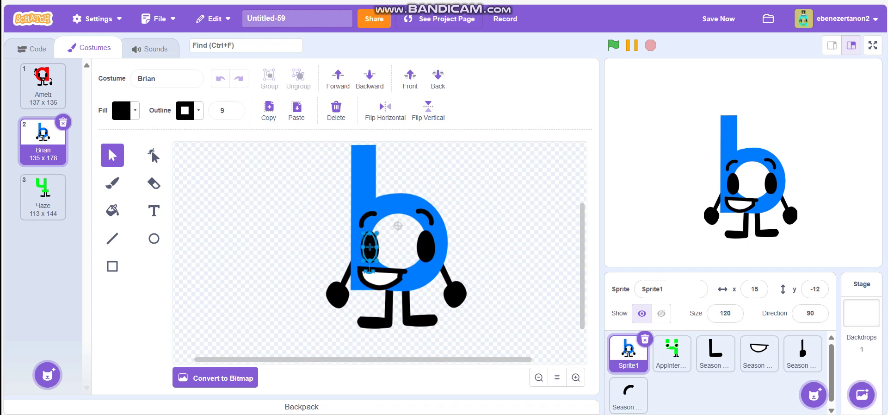
click(43, 195)
click(296, 110)
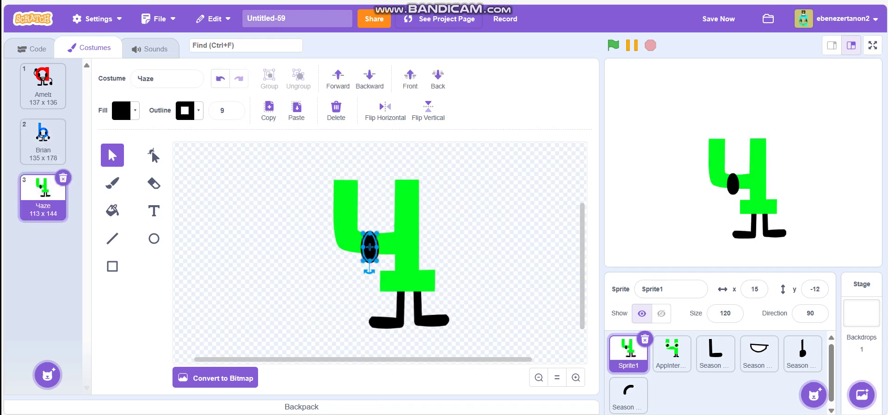
Step: Nudge the green body slightly up and to the right relative to the pasted eye and the legs
click(576, 377)
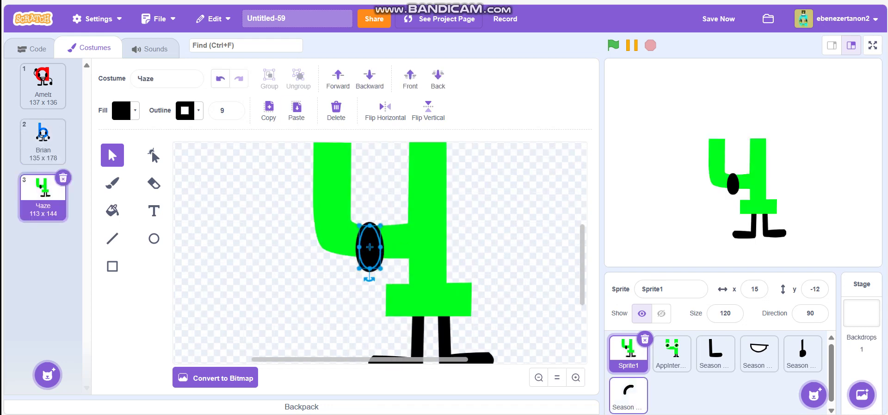
click(576, 377)
drag(446, 277, 455, 271)
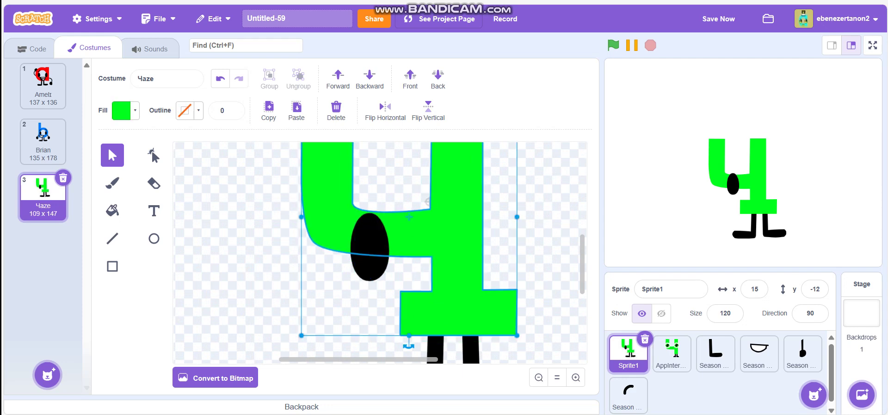
Step: Undo the last nudges of the green body and paste a second copy of the eye level with the first, to its right
key(ctrl+z)
key(ctrl+z)
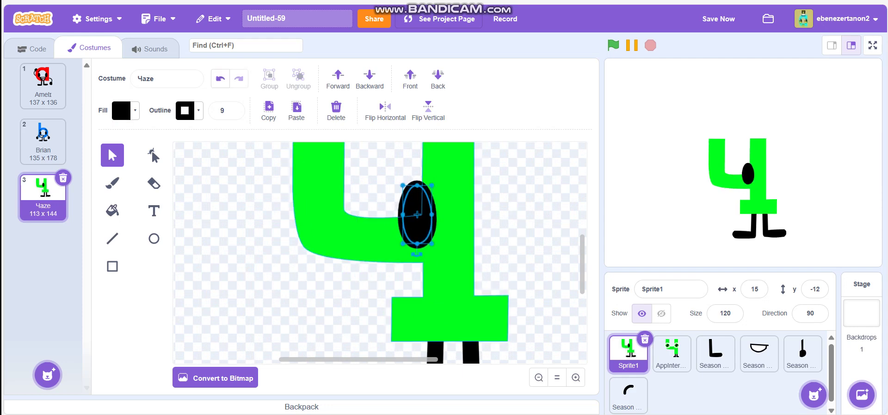
key(ctrl+v)
drag(428, 225, 476, 215)
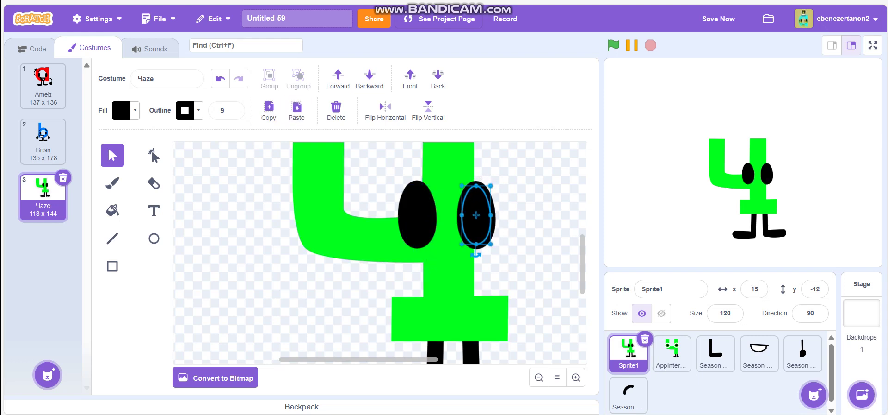
click(522, 219)
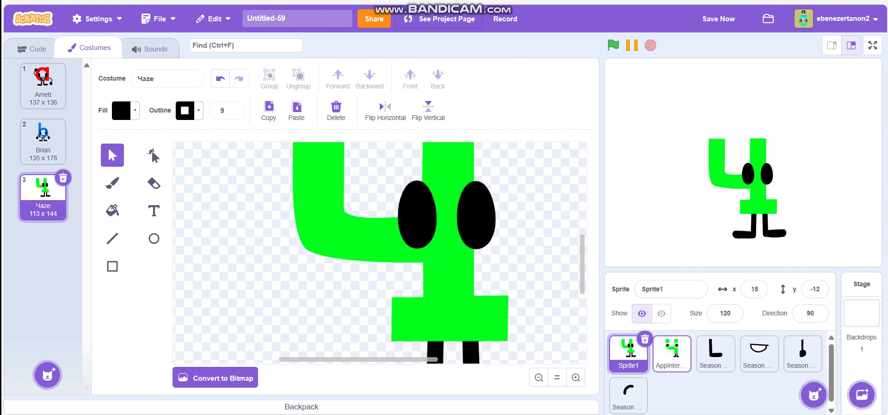
Step: Copy the complete open mouth with teeth and pink tongue from costume13 of the Season 3 Mouths sprite
click(759, 351)
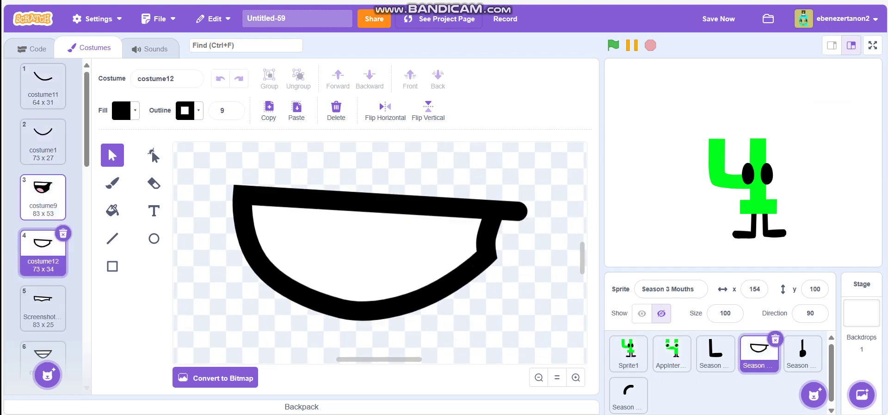
click(43, 142)
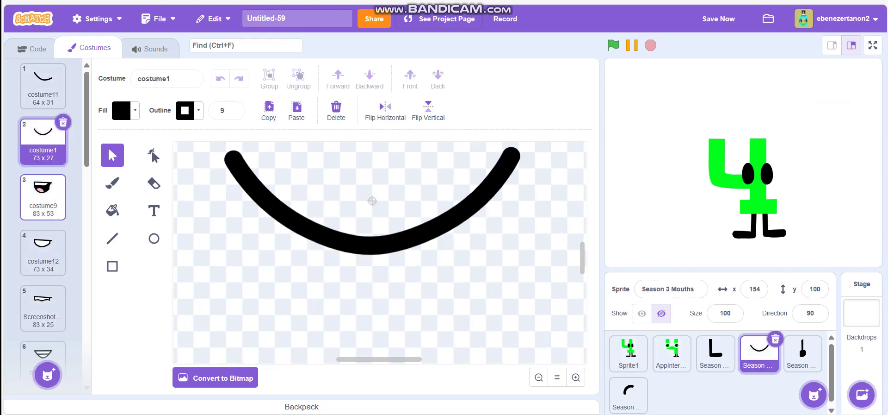
scroll(43, 222, down, 5)
drag(87, 192, 86, 234)
click(43, 123)
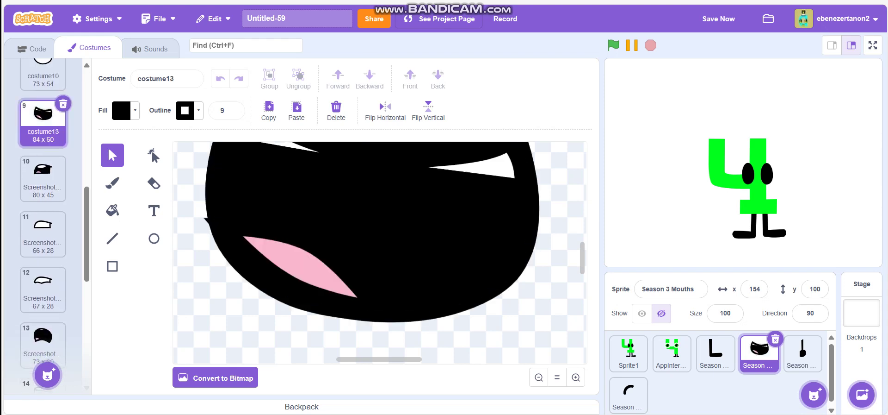
click(539, 377)
click(539, 378)
click(539, 377)
key(ctrl+a)
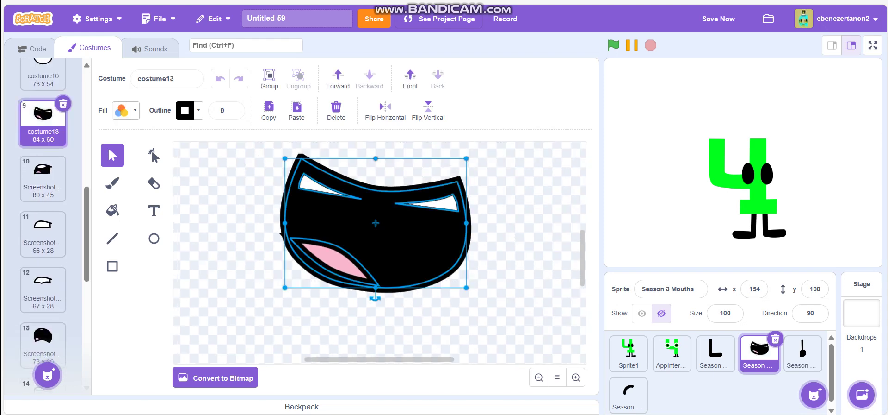
key(ctrl+c)
Step: Paste the mouth into Sprite1's Чaze costume, shrink and group it, and place it just below the eyes
click(628, 354)
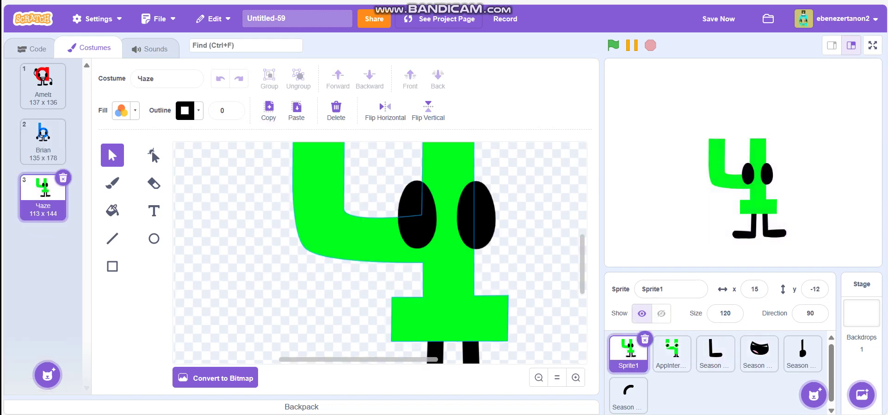
key(ctrl+v)
drag(440, 217, 456, 317)
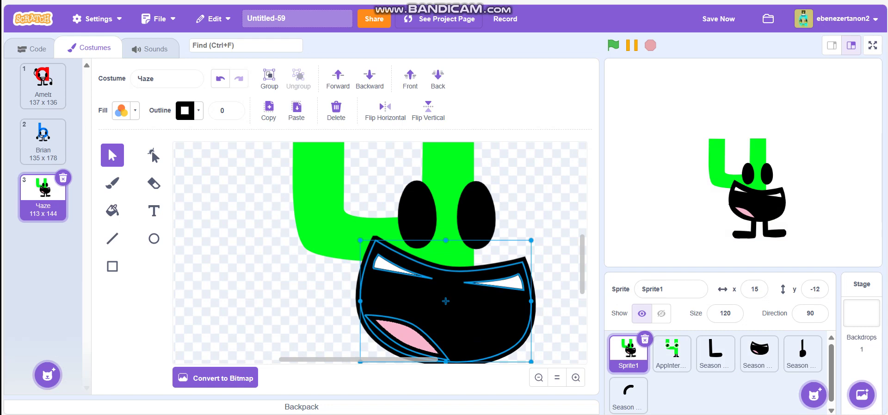
scroll(445, 275, down, 3)
drag(531, 265, 456, 211)
click(270, 79)
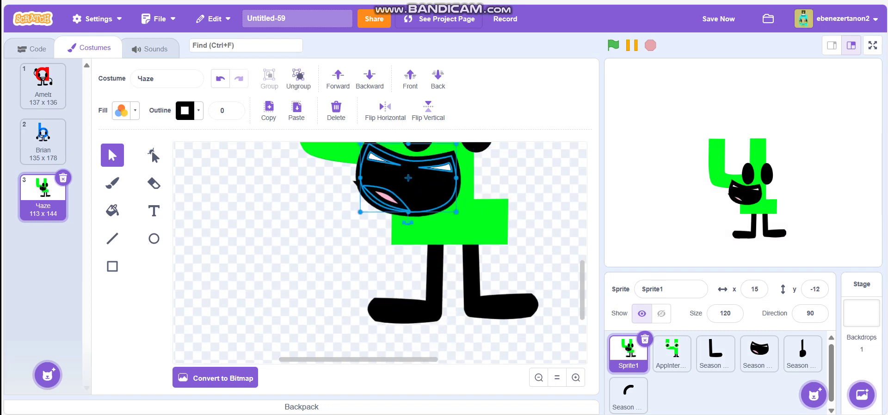
click(296, 199)
mouse_move(407, 189)
mouse_down()
mouse_move(428, 206)
mouse_move(410, 204)
mouse_move(420, 191)
mouse_up()
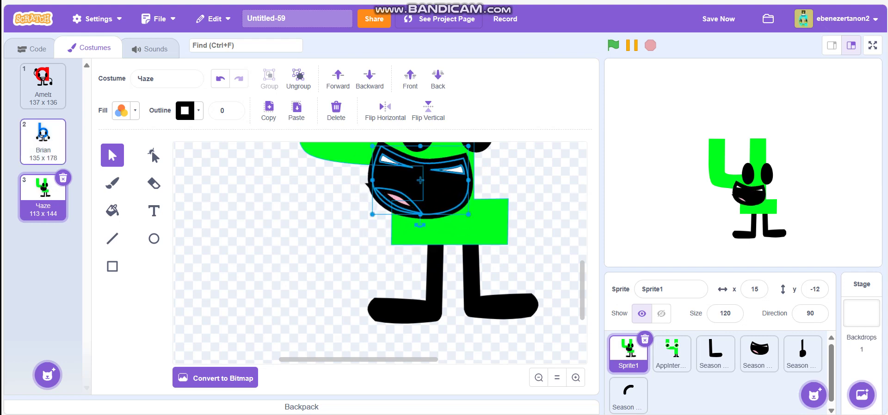
Step: Compare the face with the other costumes, and shrink and reposition the Чaze mouth so it sits under the left eye
click(43, 141)
click(43, 194)
click(43, 86)
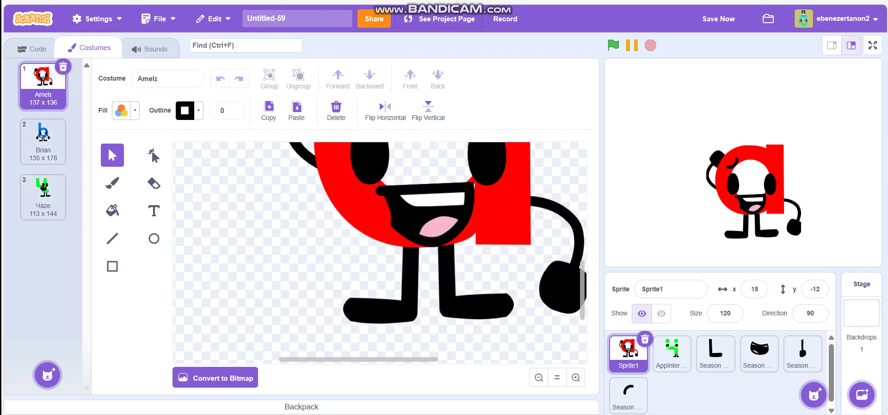
click(43, 196)
drag(422, 190, 425, 198)
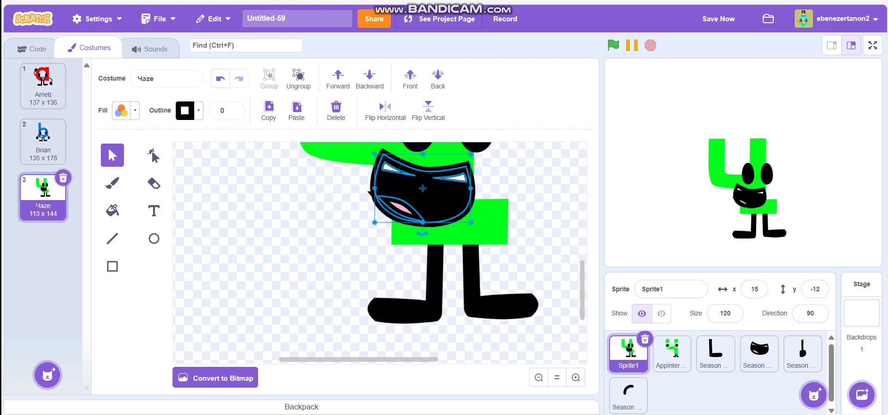
drag(471, 222, 441, 201)
drag(409, 181, 416, 190)
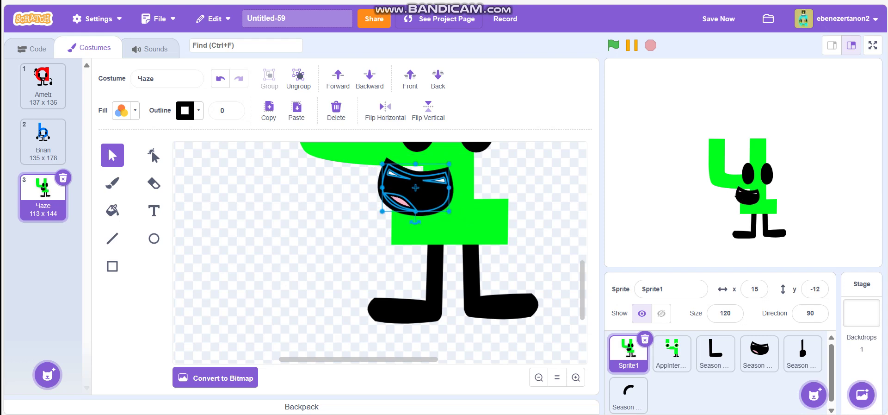
Step: Set the outline width of the Чaze mouth to 1 and nudge the mouth slightly into place
click(453, 214)
click(426, 194)
click(233, 109)
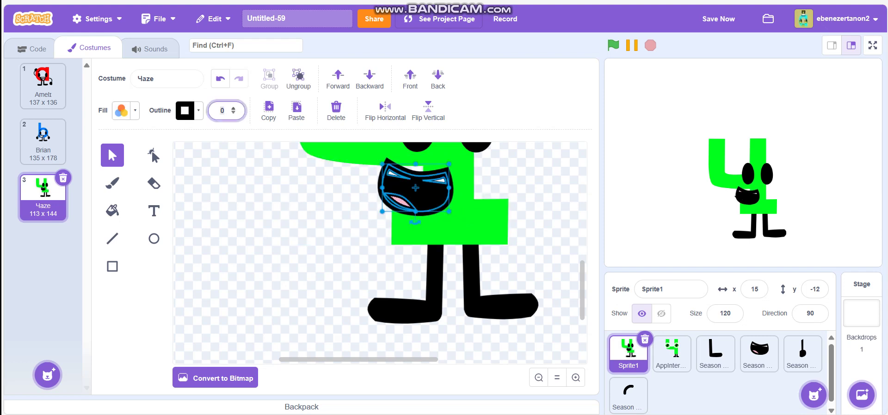
text(4)
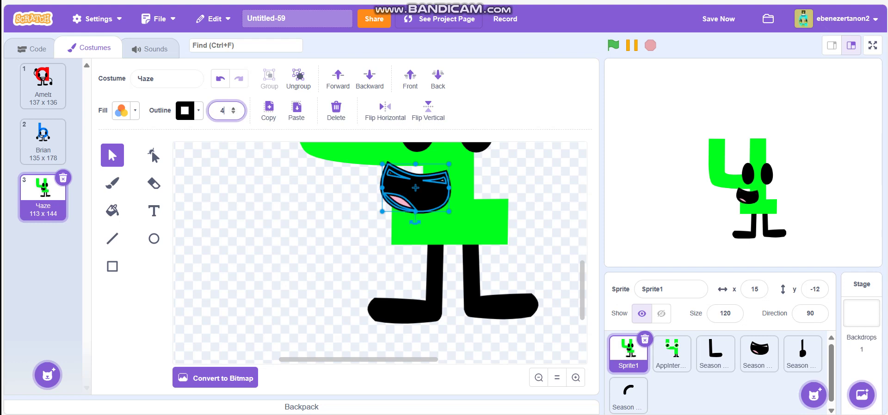
click(234, 112)
click(234, 113)
click(234, 112)
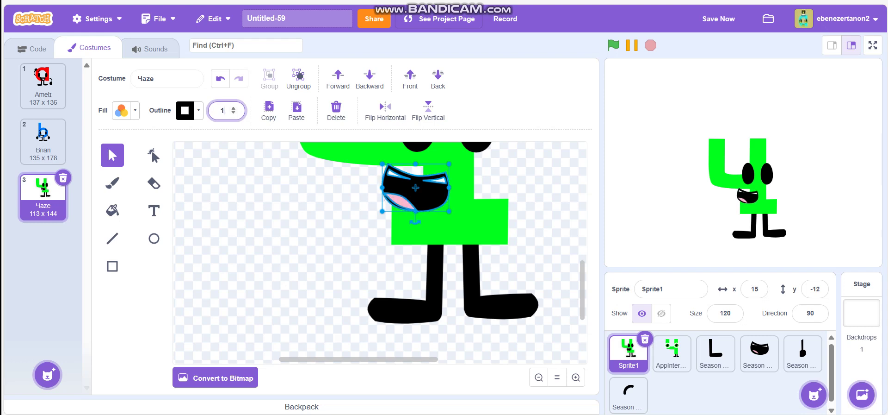
click(341, 199)
drag(416, 189, 416, 188)
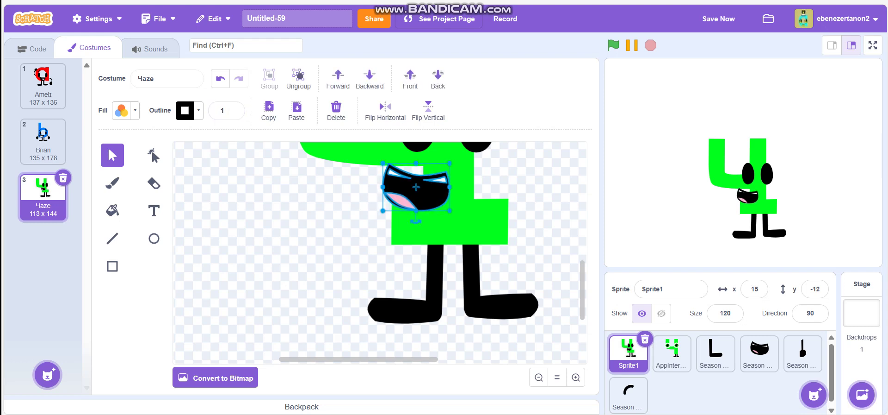
click(340, 199)
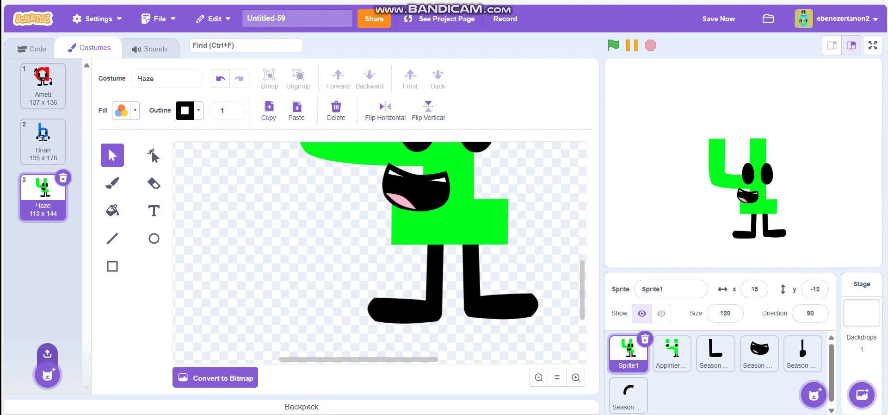
Step: Add the pink d costume Danɪ from the AppInter... sprite to Sprite1 and open it there
click(672, 351)
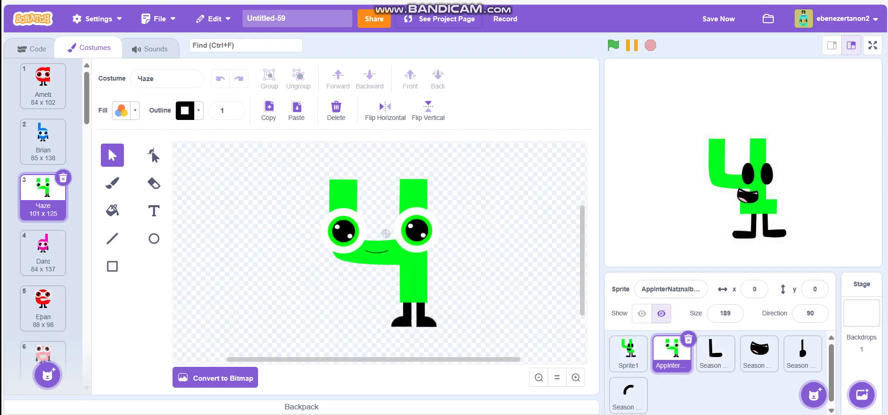
click(43, 252)
drag(43, 252, 629, 350)
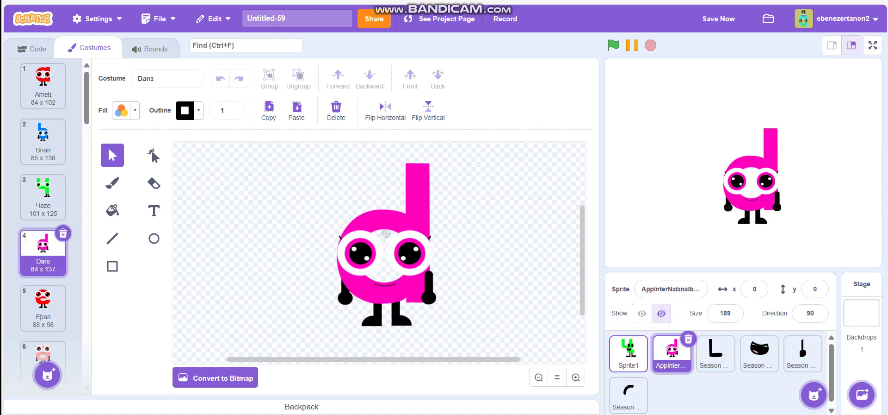
click(628, 351)
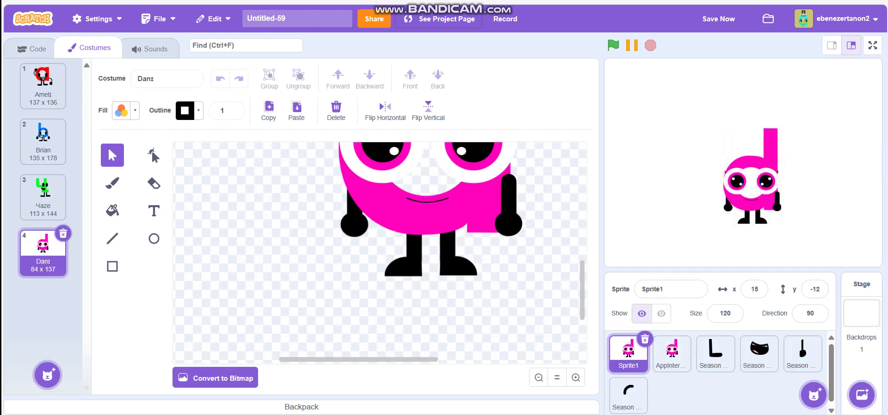
Step: Copy the pink d body and clear all artwork from Sprite1's Danɪ costume
scroll(380, 252, up, 5)
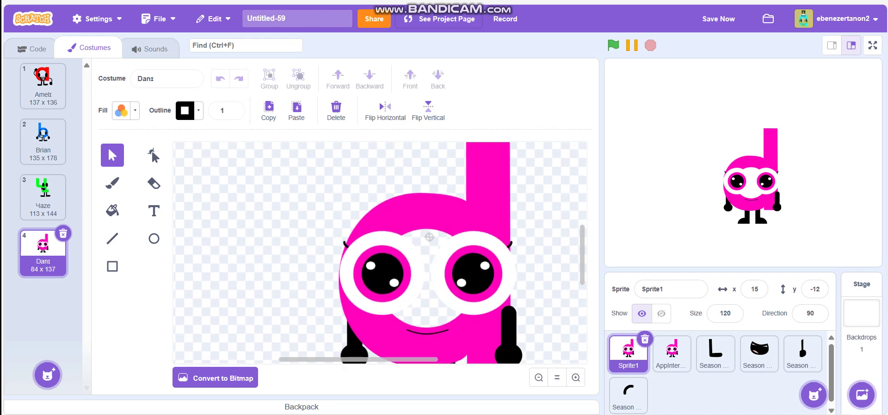
click(473, 273)
click(427, 236)
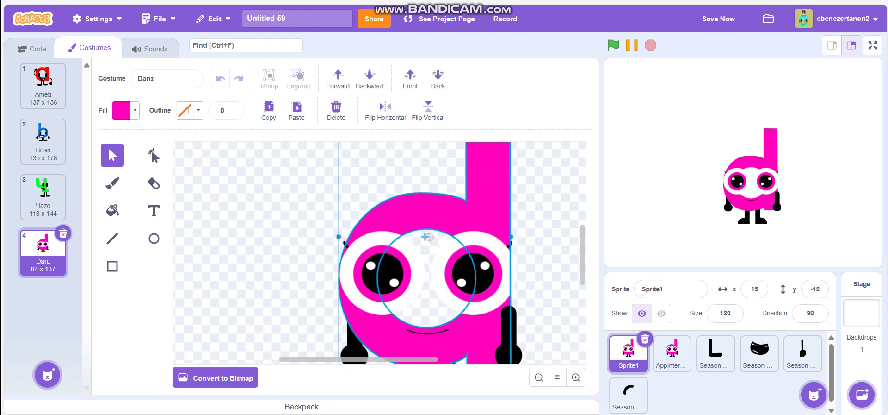
click(336, 111)
click(336, 111)
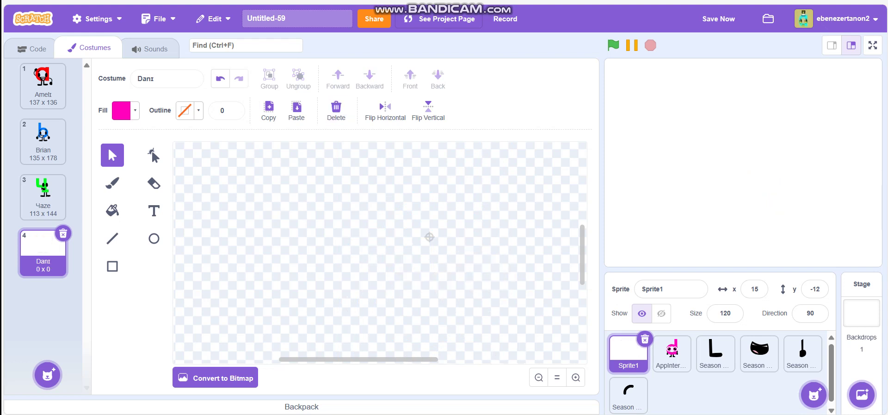
Step: Paste the pink d body into the Чaze costume, enlarge it to about 96 x 145, and cut it out again
click(43, 197)
key(ctrl+v)
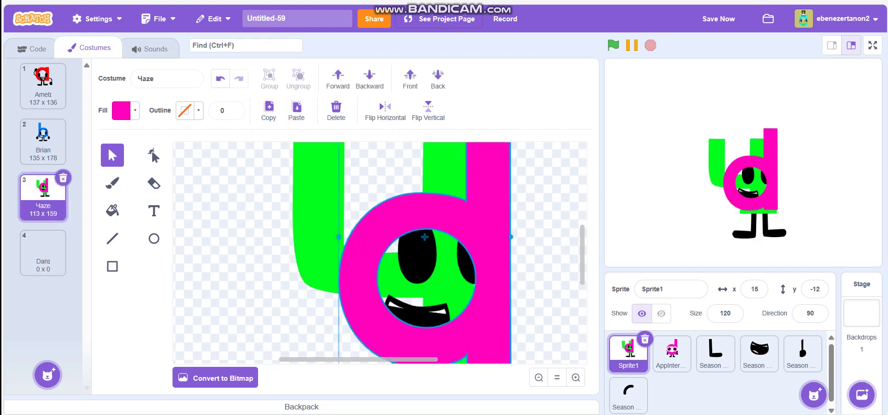
click(539, 377)
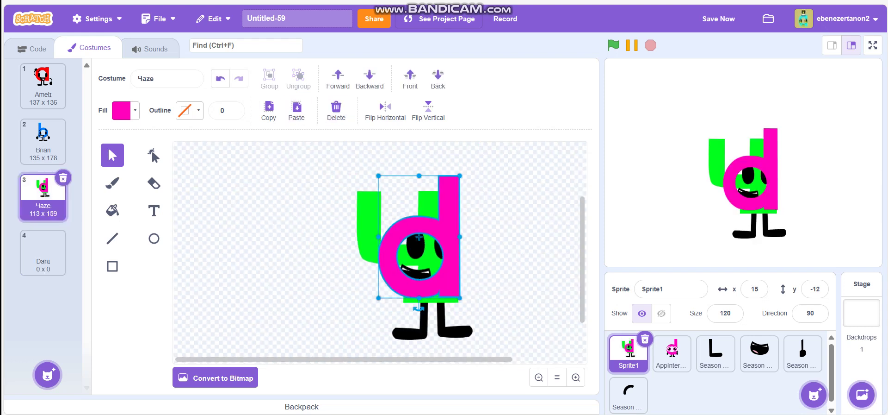
drag(459, 176, 477, 149)
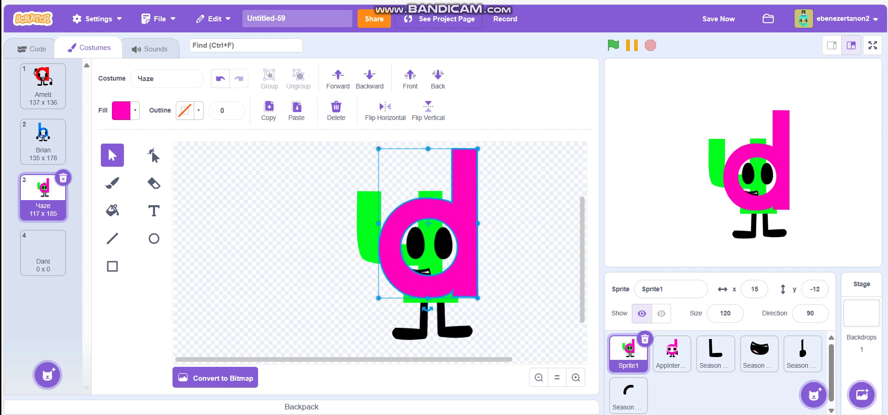
click(336, 109)
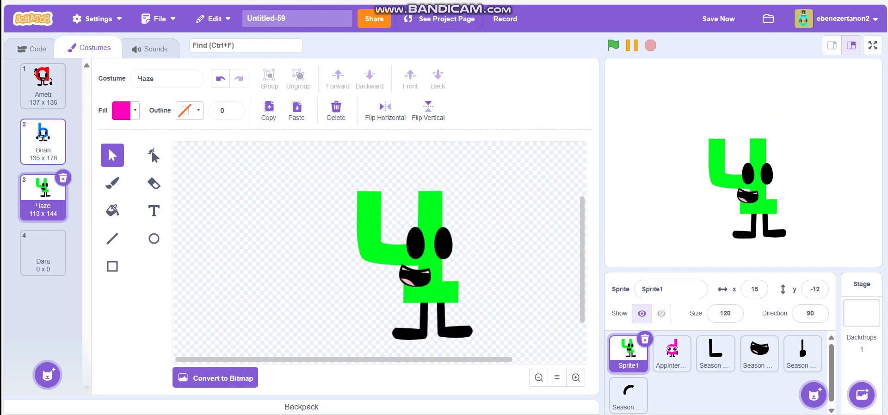
Step: Align the enlarged pink d over the blue b in the Brian costume and transfer it to the empty Danɪ costume
click(43, 139)
click(43, 194)
click(43, 141)
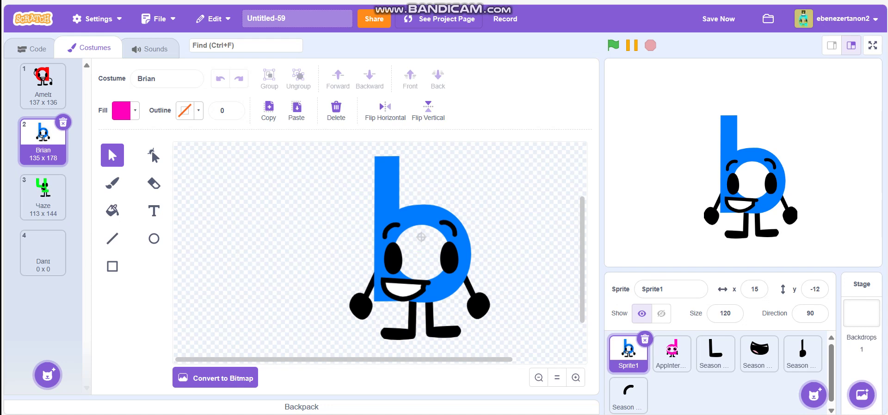
key(ctrl+v)
drag(428, 223, 420, 229)
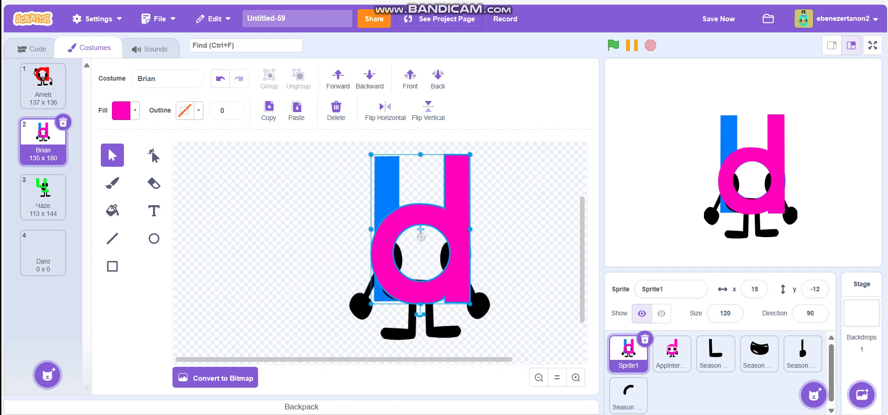
key(Delete)
click(43, 252)
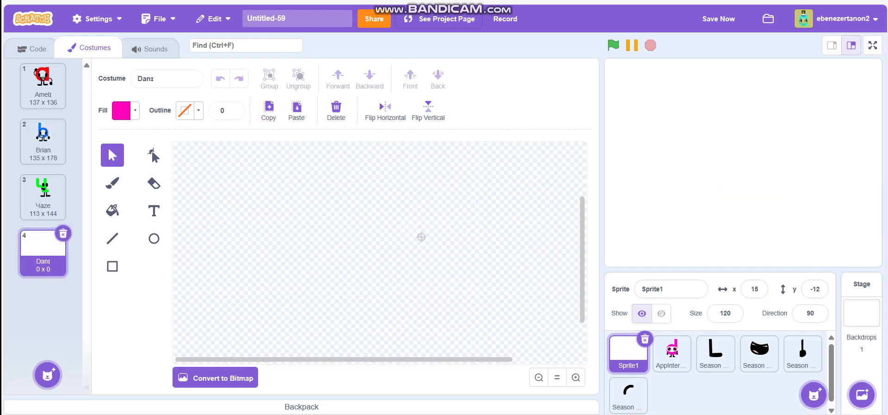
click(296, 111)
Step: Copy the whole Brian character, paste it into the Danɪ costume over the pink d, and select the pink body
click(43, 141)
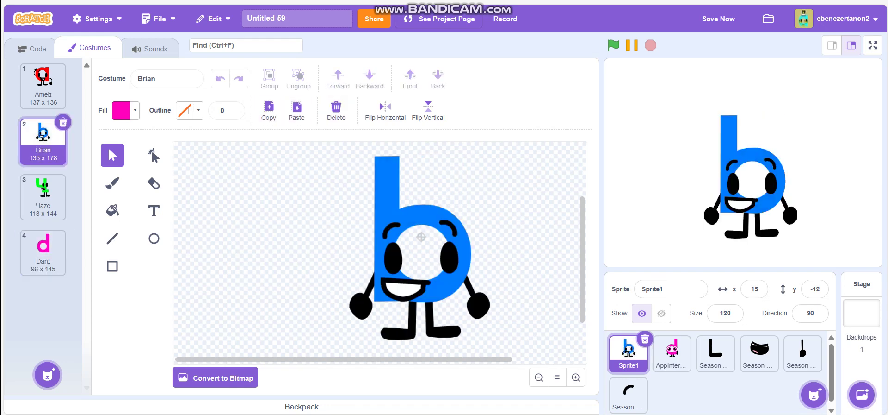
drag(509, 347, 341, 150)
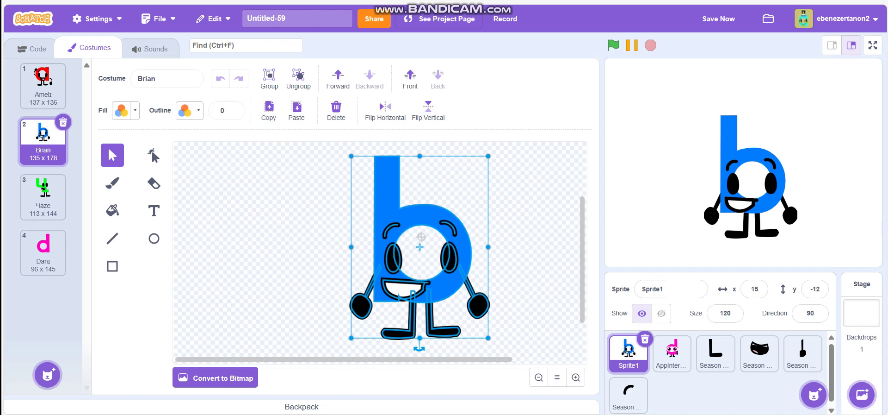
key(ctrl+c)
click(43, 253)
key(ctrl+v)
click(457, 185)
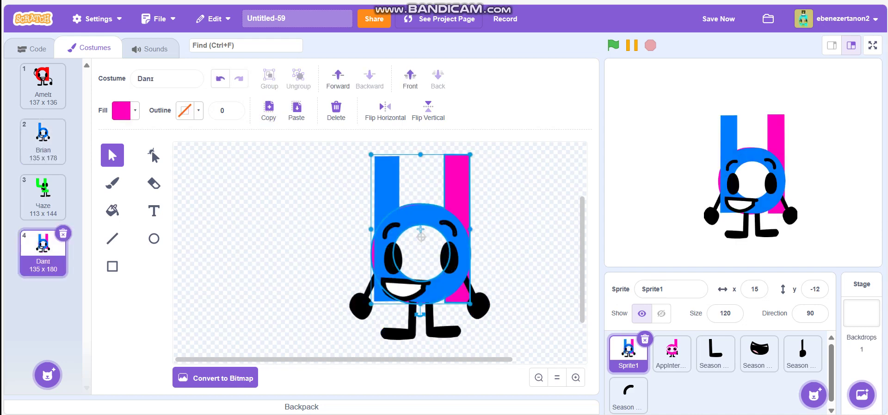
Step: Delete the blue b body from the Danɪ costume and send the arms and legs behind the pink d
click(387, 190)
key(Delete)
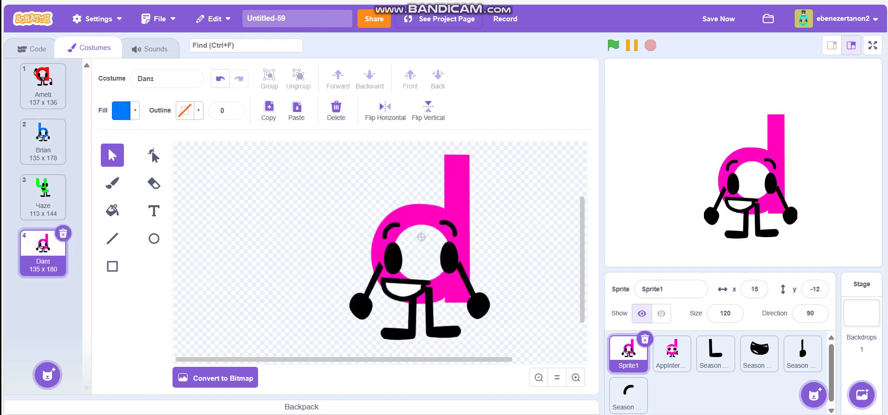
drag(554, 322, 542, 315)
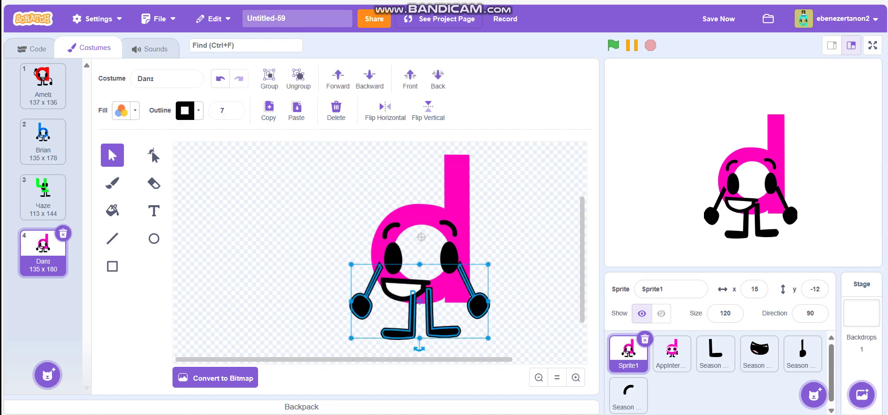
click(438, 79)
click(505, 186)
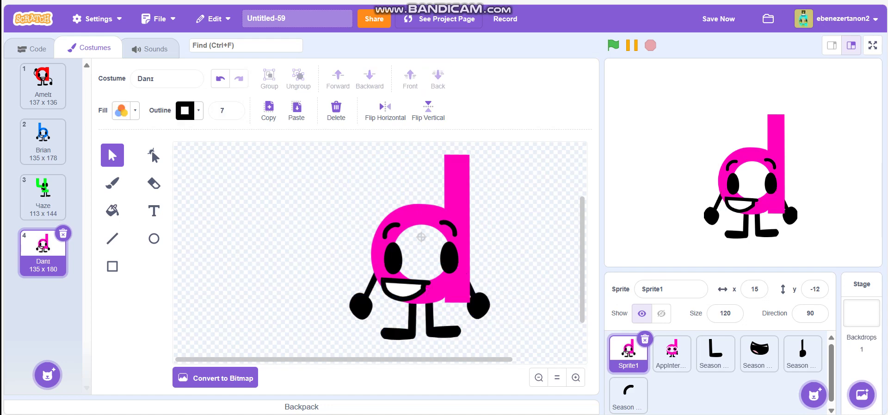
Step: Replace the pink d's open mouth with the curved smile copied from costume1 of the Season 3 Mouths sprite
click(575, 377)
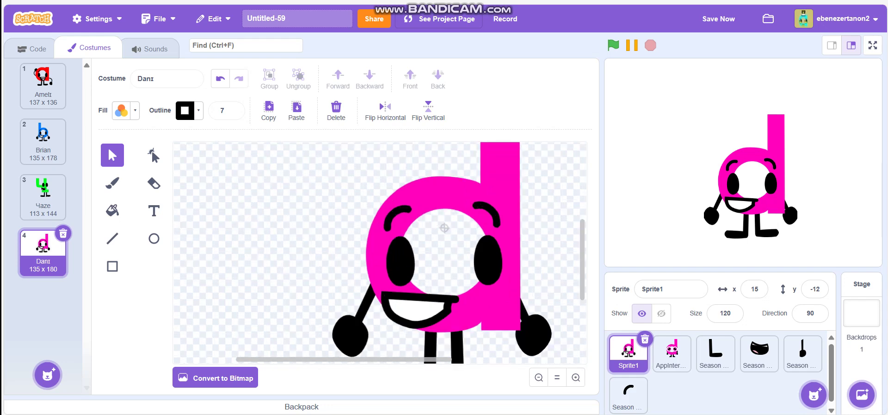
click(419, 309)
key(Delete)
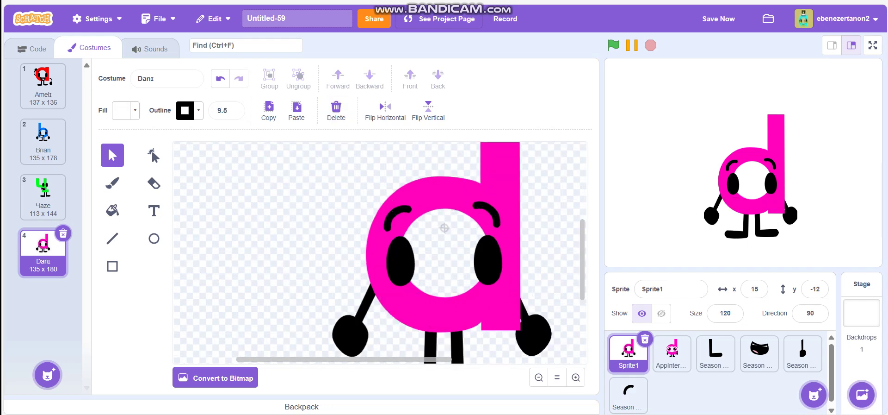
click(760, 354)
click(43, 141)
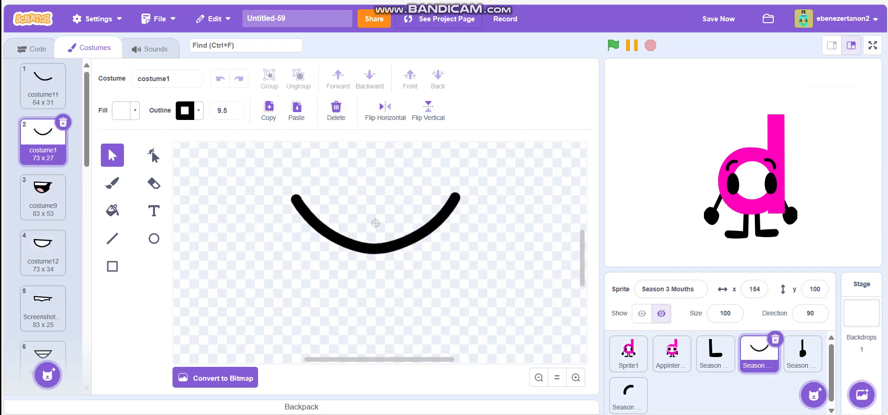
click(348, 243)
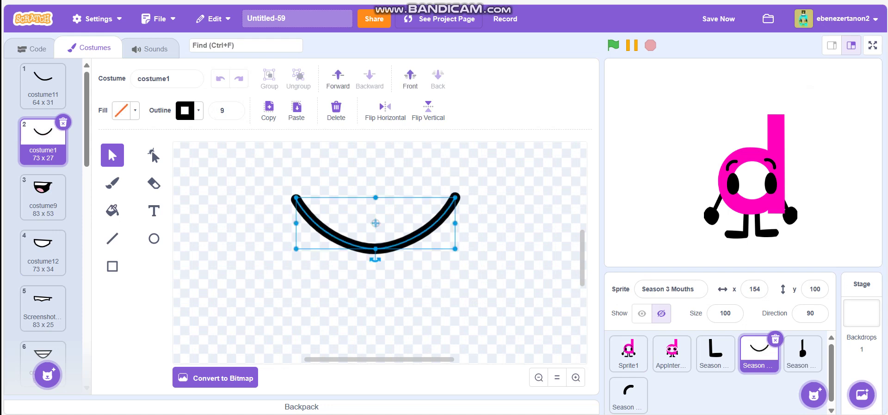
click(628, 351)
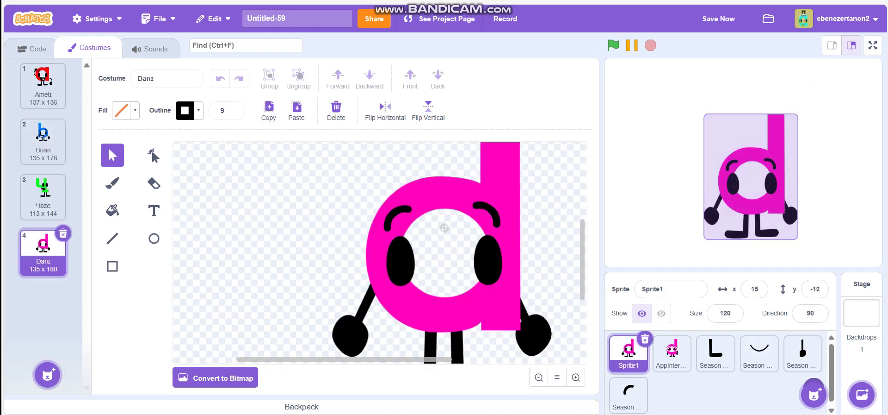
key(ctrl+v)
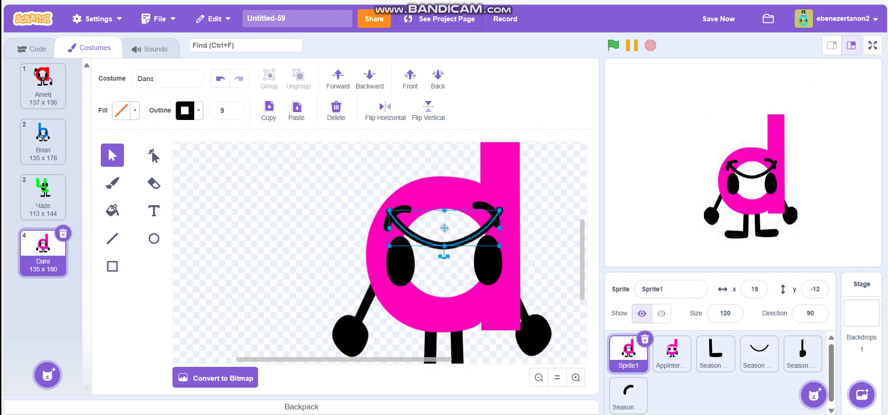
Step: Move the smile below the eyes onto the lower part of the pink d's bowl and shrink it to fit
click(306, 236)
click(428, 312)
click(305, 236)
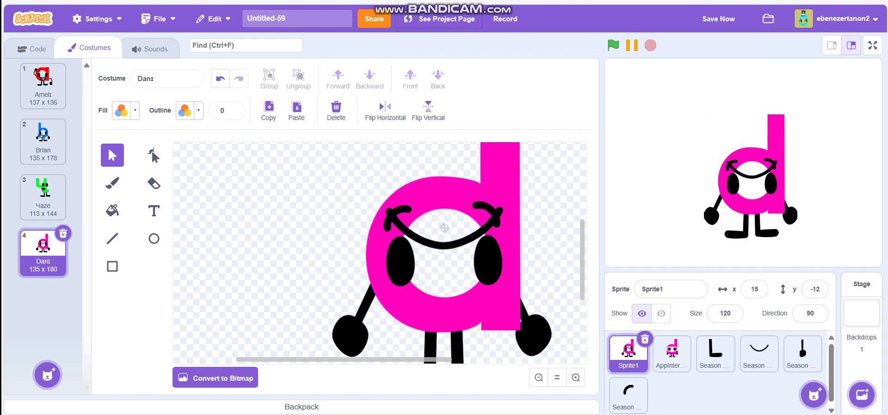
drag(445, 246, 445, 321)
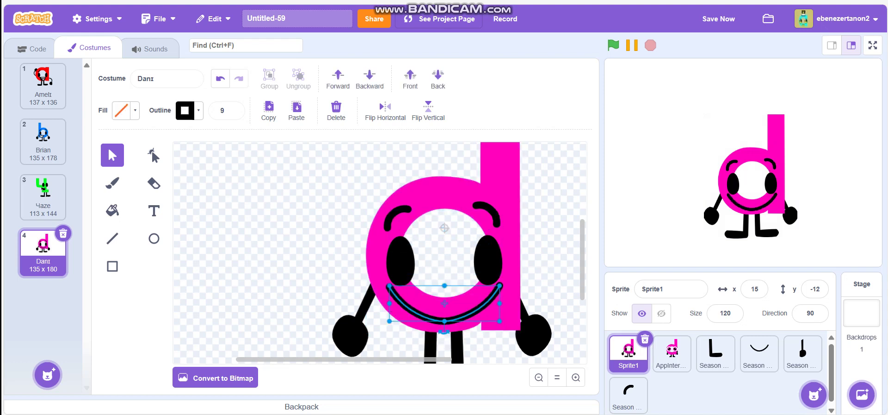
mouse_move(499, 321)
mouse_down()
mouse_move(459, 309)
mouse_move(449, 318)
mouse_up()
click(305, 236)
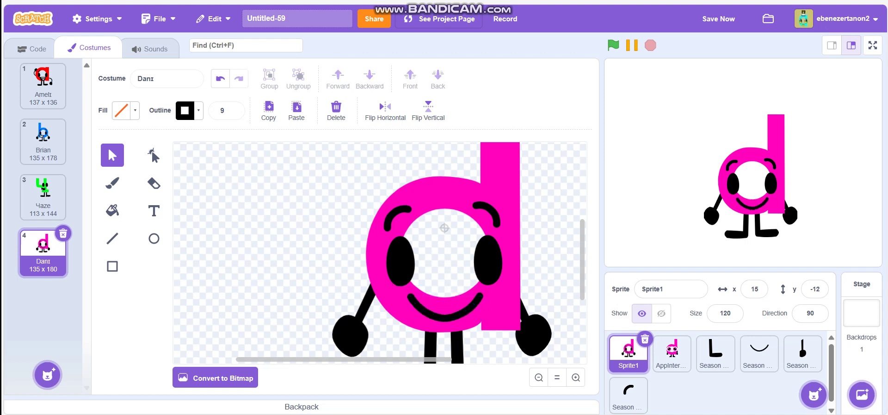
Step: Delete both straight arms from the pink d character
click(532, 333)
key(Delete)
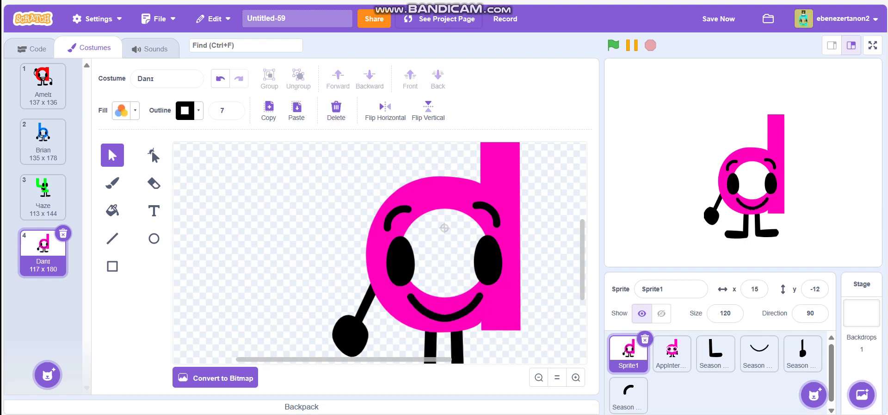
click(351, 333)
key(Delete)
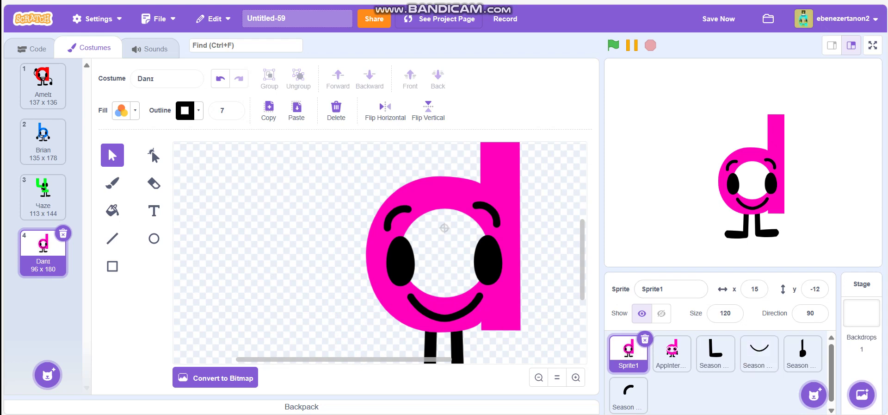
Step: Copy the curved arm from costume2 of Season 3 Arms and paste it beside the pink d's left edge
click(716, 353)
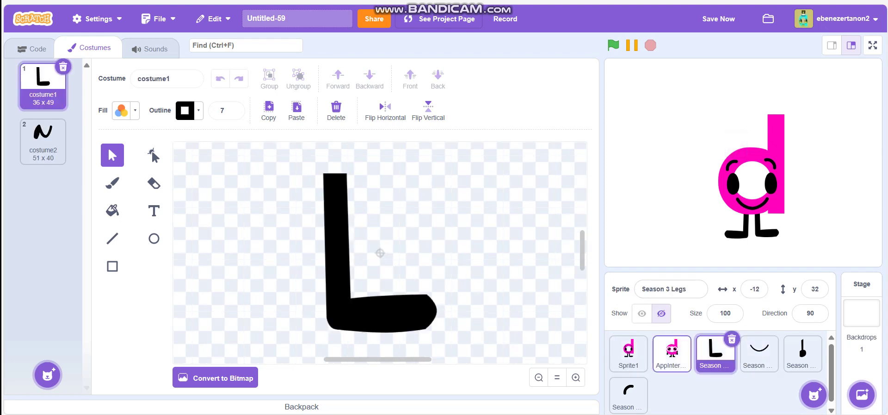
click(628, 393)
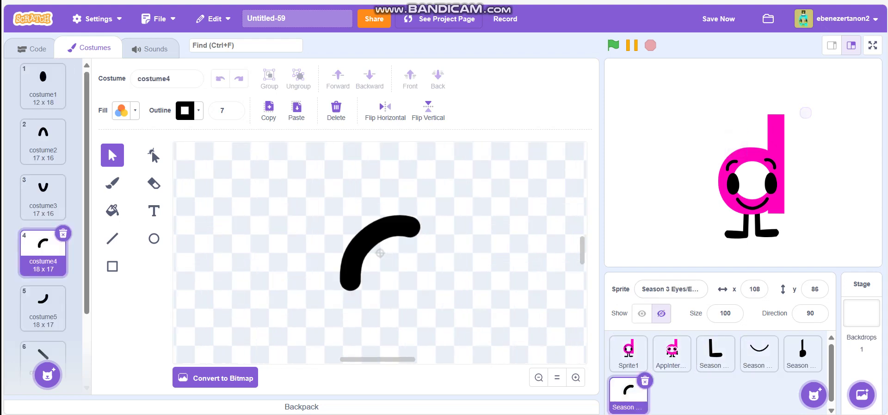
click(803, 352)
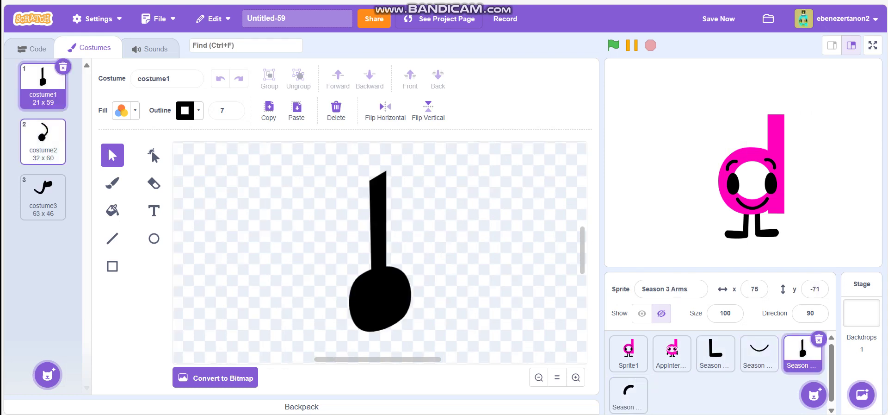
click(43, 137)
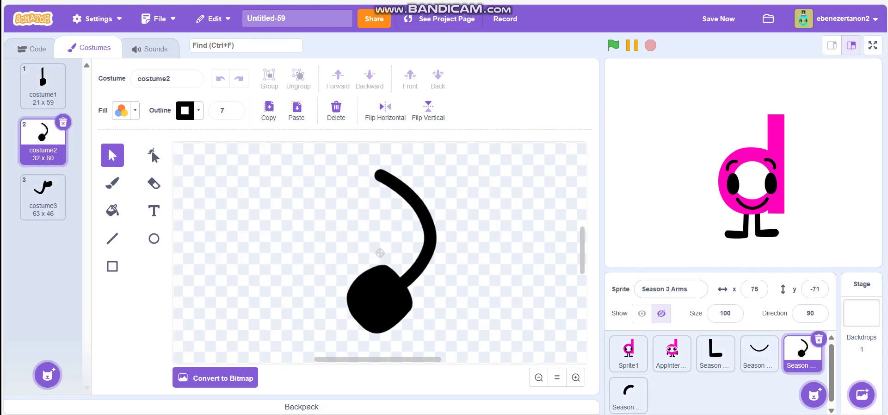
click(628, 352)
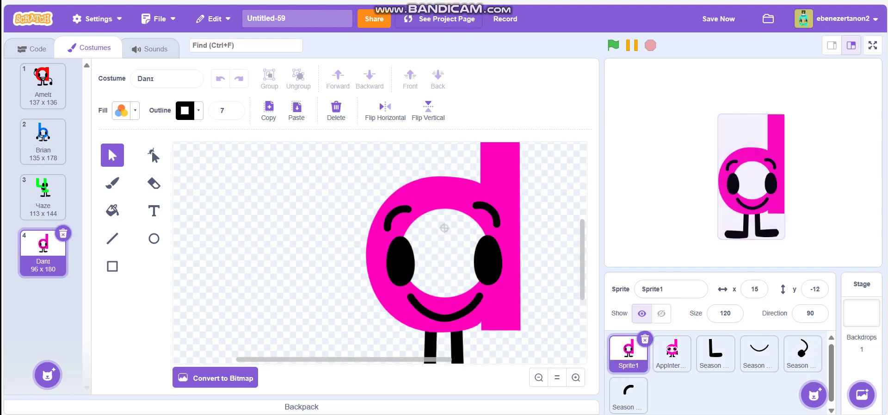
key(ctrl+v)
drag(444, 252, 338, 318)
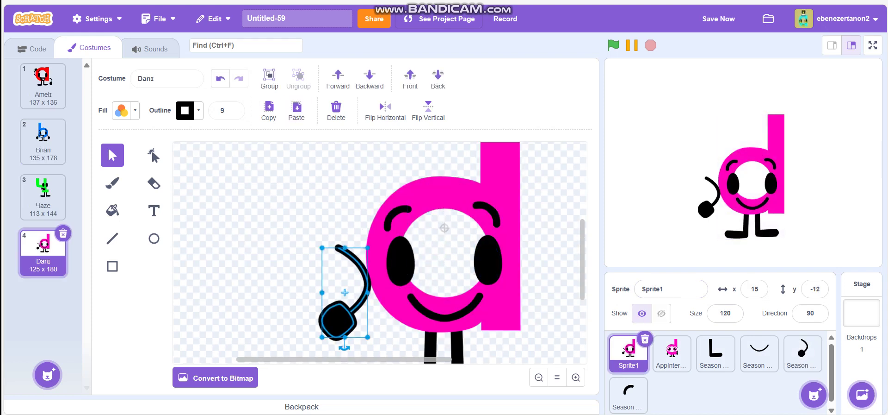
Step: Flip the curved arm horizontally, attach it to the pink d's left side, and send it behind the body
click(385, 112)
drag(345, 292, 368, 330)
click(438, 79)
click(407, 160)
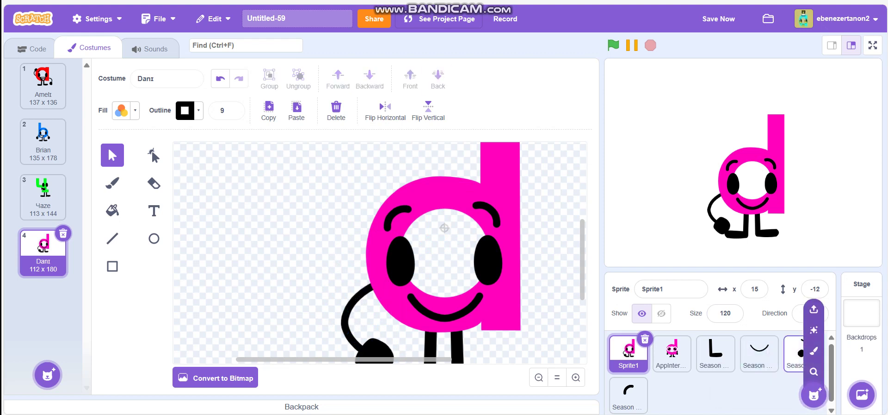
Step: Copy the raised open-hand arm from costume3 of Season 3 Arms and return to Sprite1's Danɪ costume
click(801, 352)
click(43, 196)
click(391, 232)
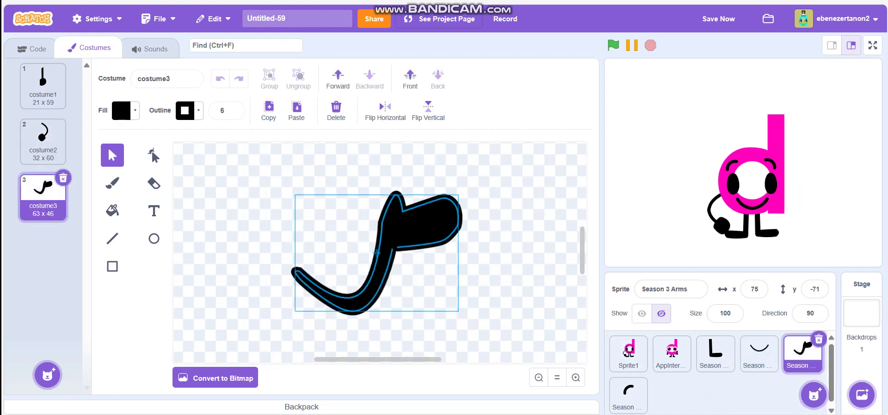
click(629, 350)
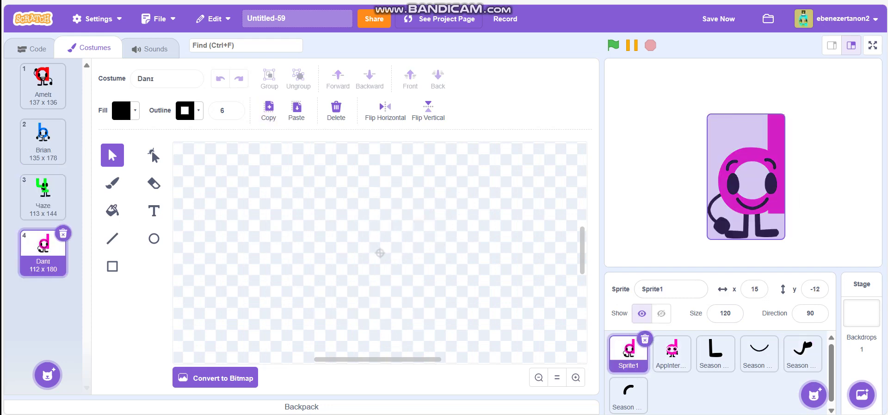
Step: Group the curved left arm's parts, send the group to the back, and move it slightly up and inward
click(539, 377)
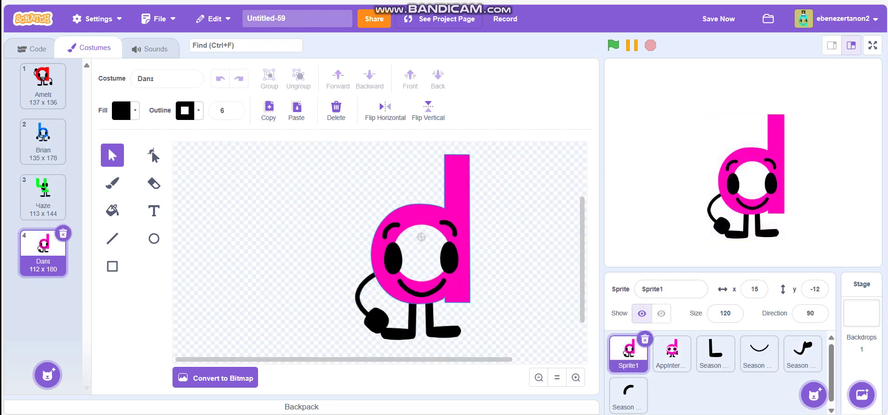
click(376, 321)
drag(334, 322, 370, 304)
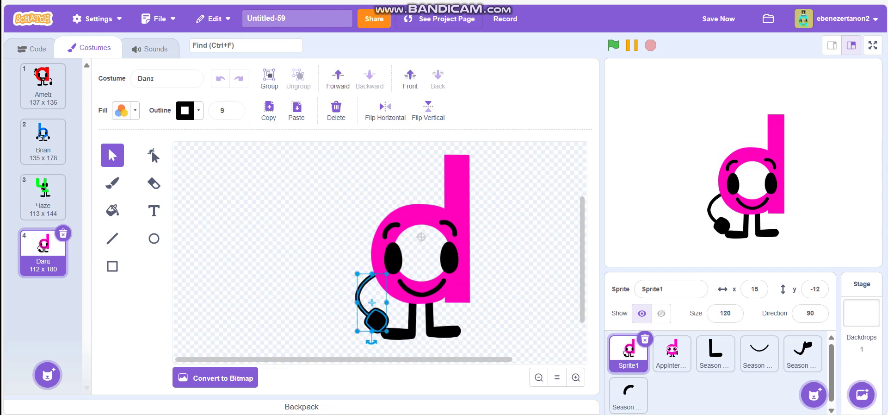
click(269, 79)
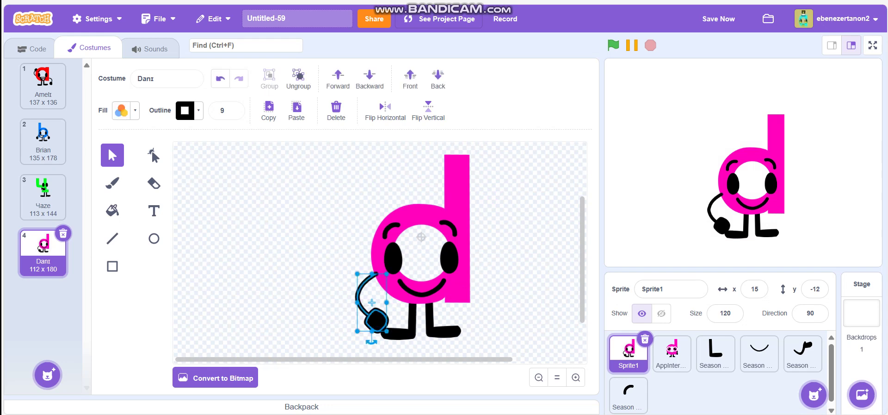
click(438, 79)
drag(376, 319, 382, 309)
click(345, 315)
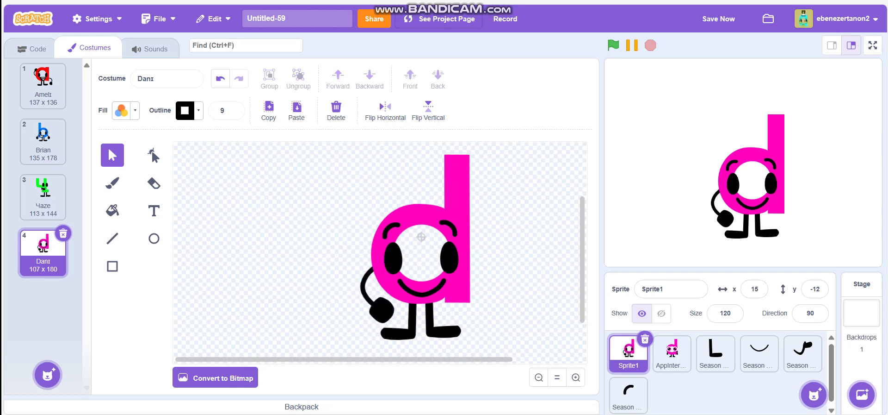
Step: Paste the raised open-hand arm and attach it to the right side of the pink d's stem
key(ctrl+v)
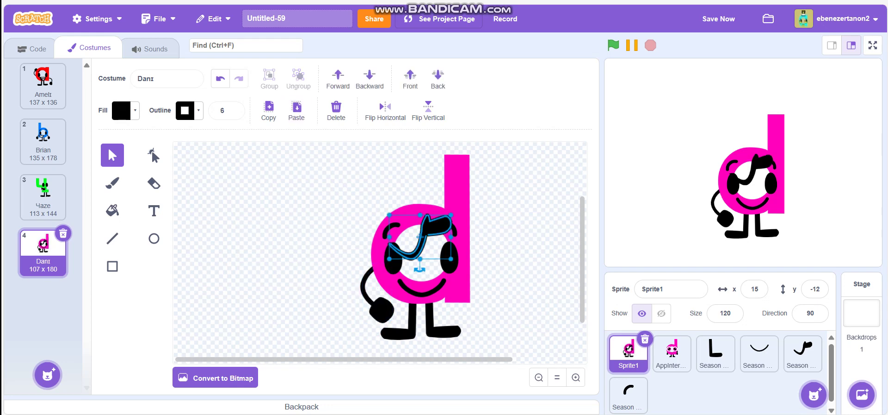
drag(440, 223, 518, 250)
key(Escape)
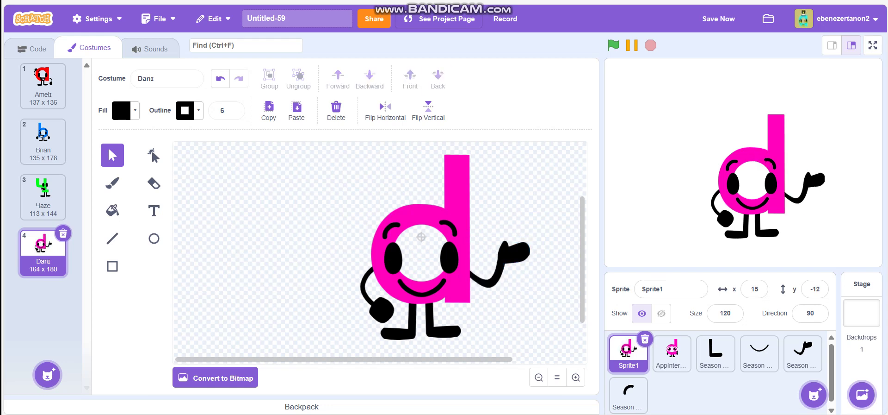
Step: Shrink the curved left arm and the raised right arm slightly, keeping both attached to the pink d
click(374, 286)
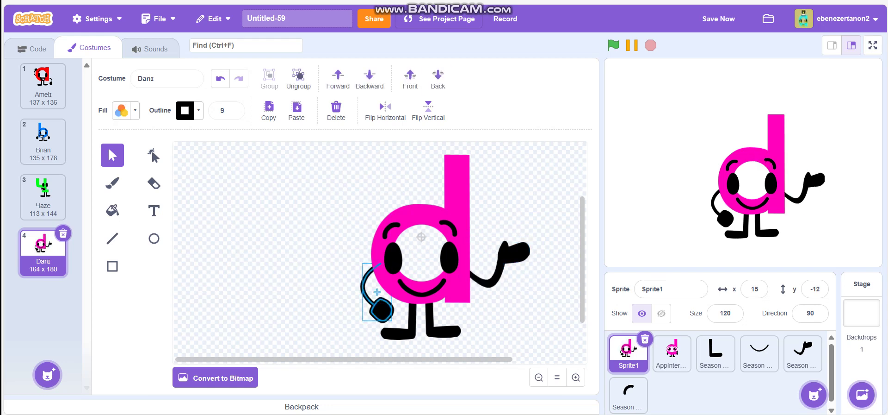
drag(393, 319, 386, 309)
click(400, 333)
click(495, 317)
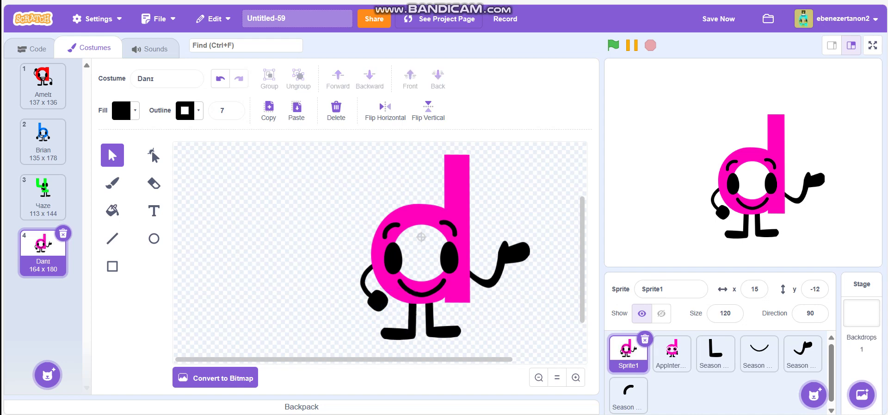
click(512, 254)
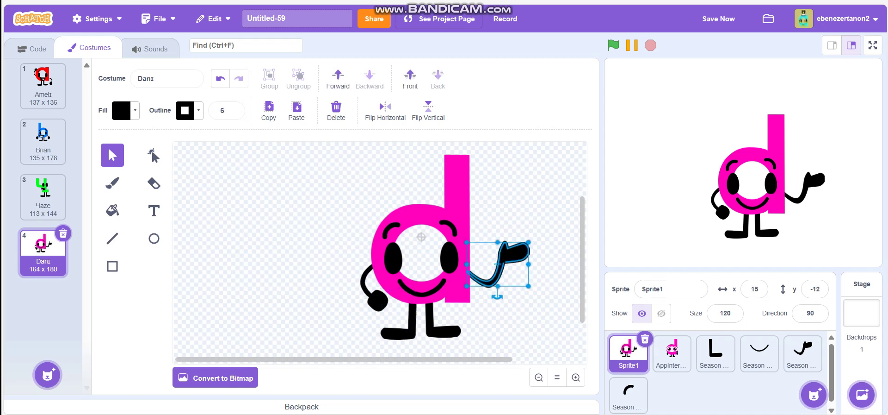
drag(529, 286, 513, 275)
click(521, 300)
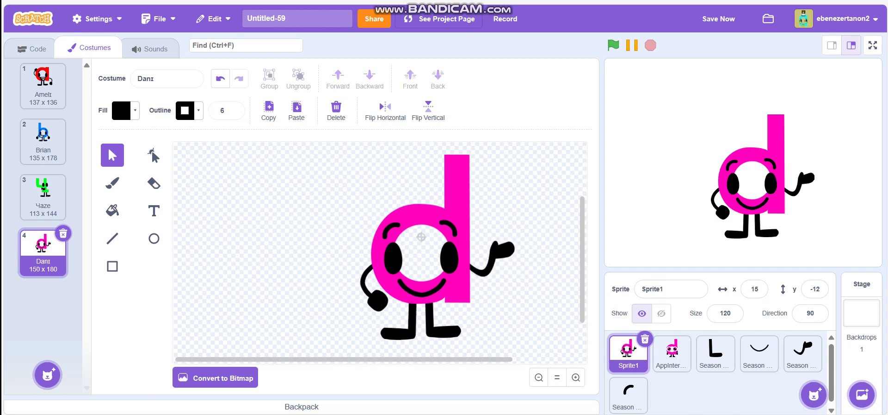
click(43, 86)
click(43, 142)
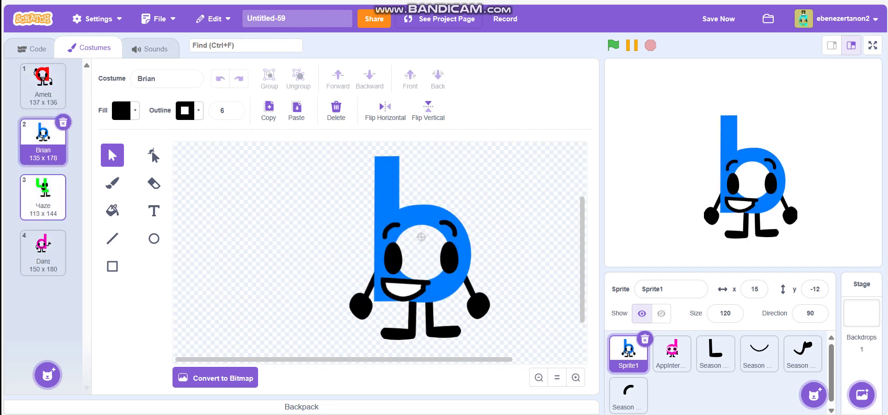
click(43, 253)
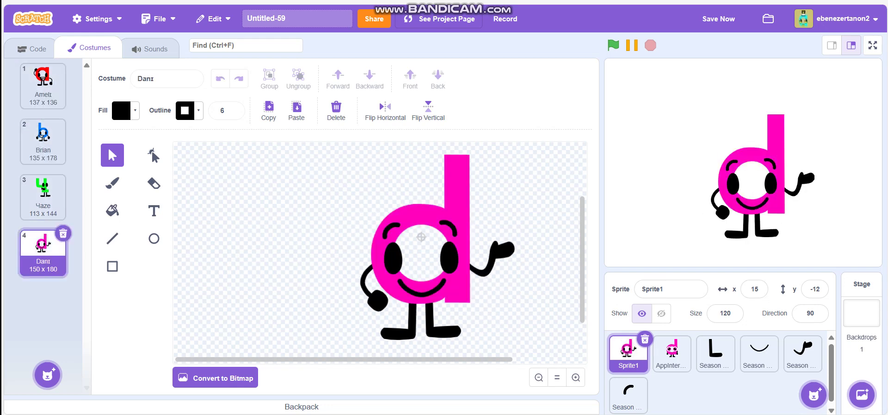
Step: Replace the pink d's curved left arm with a copy of the raised left arm from Sprite1's Amelɪ costume
click(370, 296)
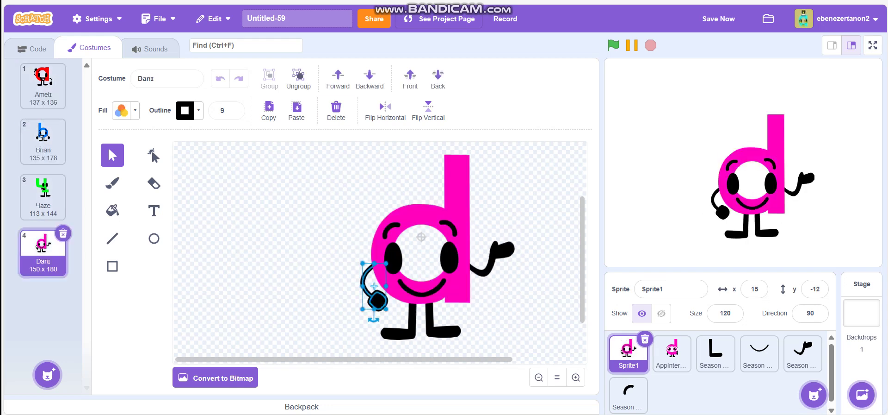
key(Delete)
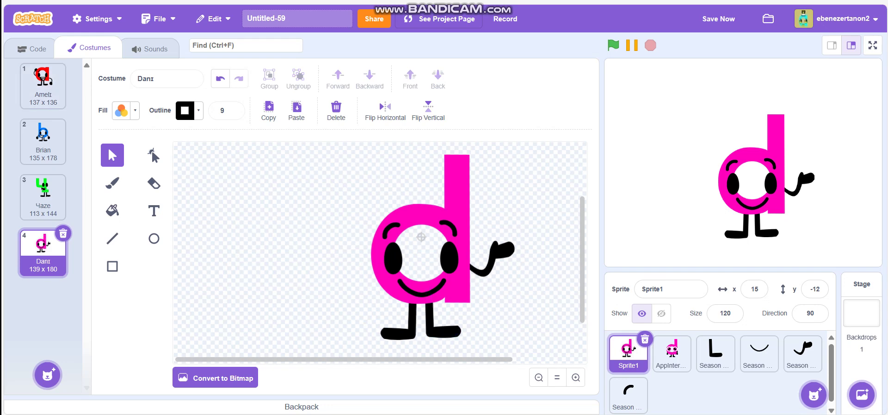
click(409, 331)
click(43, 84)
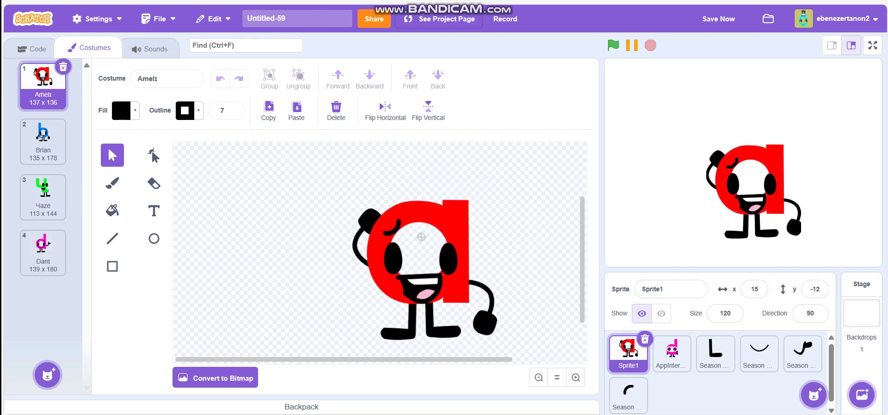
click(370, 221)
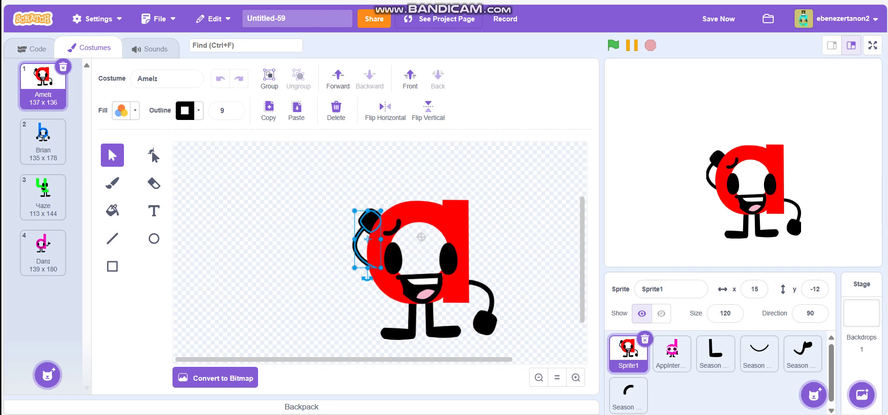
key(ctrl+c)
click(43, 252)
key(ctrl+v)
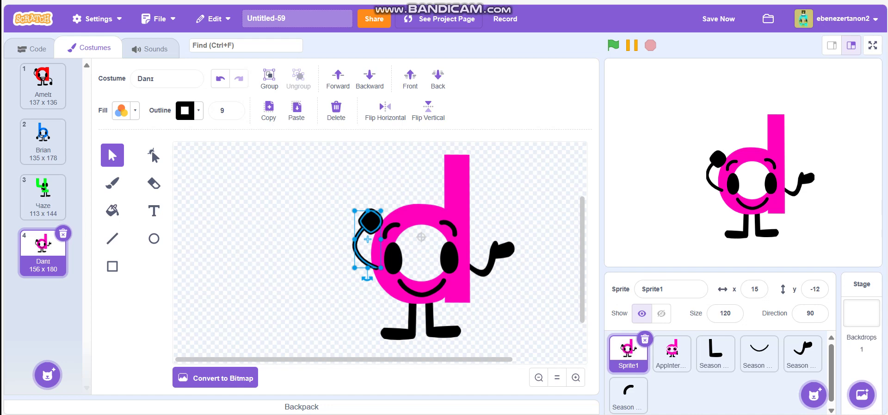
Step: Rotate the pasted arm so its hand points outward, group its parts, and move it to the pink d's lower left side
drag(367, 278, 406, 234)
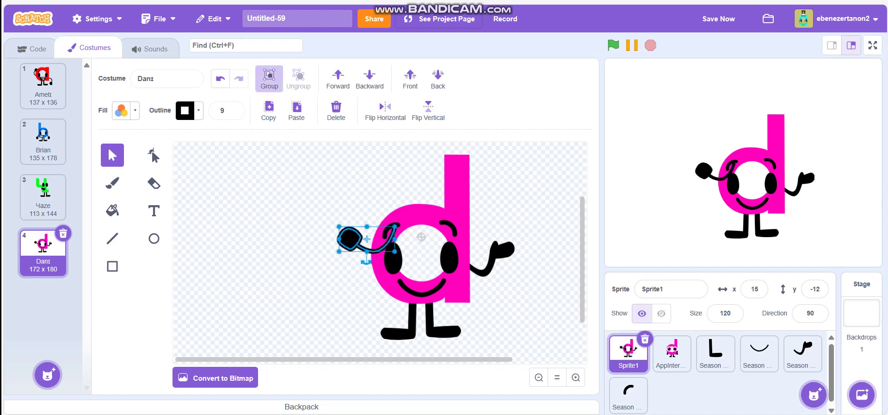
key(ctrl+g)
drag(348, 238, 334, 291)
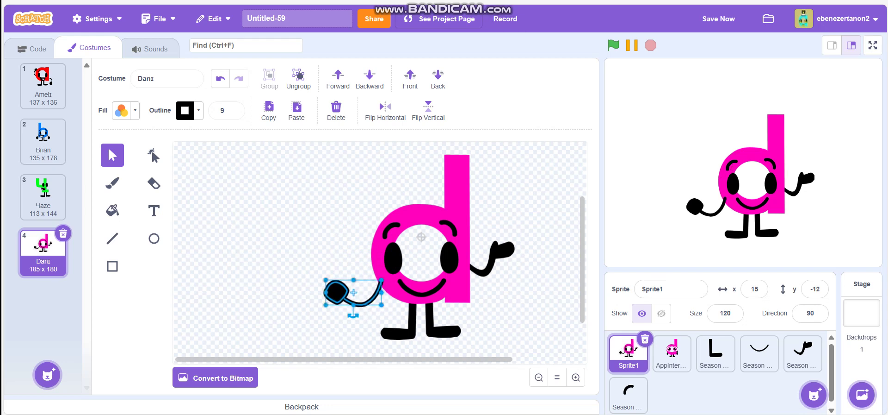
Step: Send the pink d's left arm to the back and nudge it inward and slightly up so it tucks behind the body
click(319, 320)
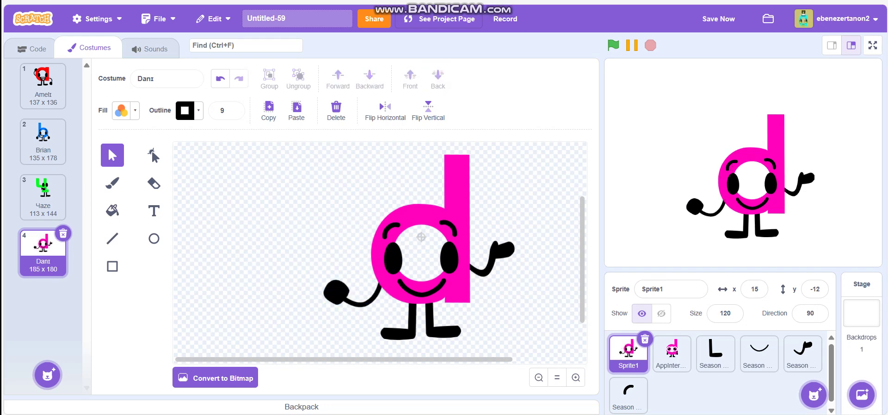
click(337, 292)
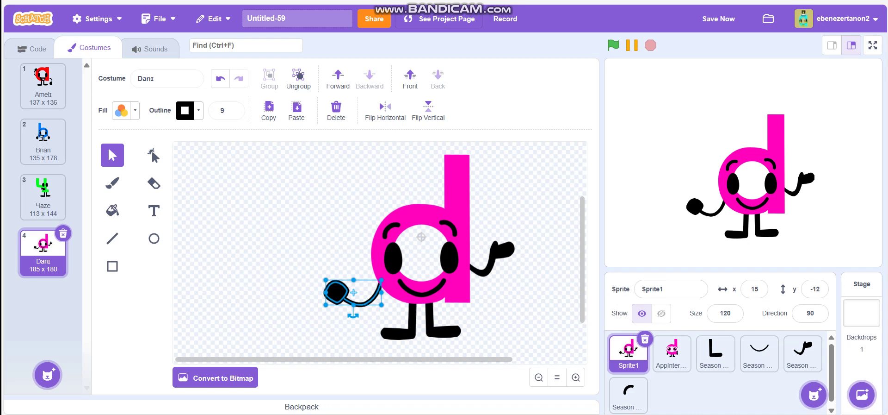
drag(354, 292, 363, 288)
key(Escape)
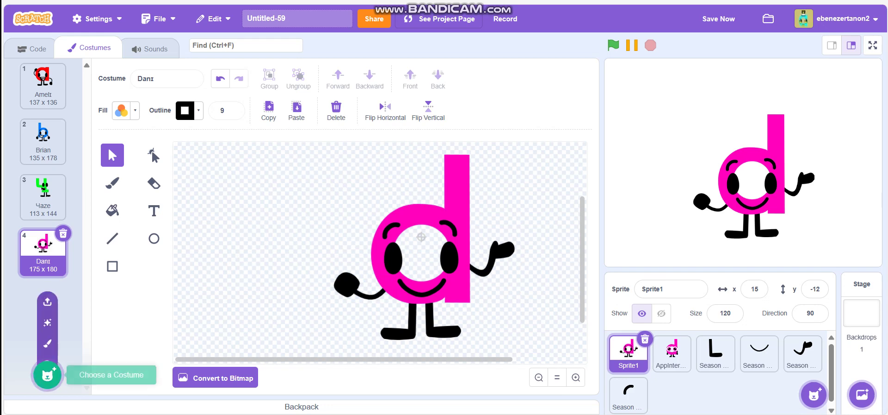
Step: Copy the red e costume Eþan from the AppInter… sprite into Sprite1 as its fifth costume
click(672, 352)
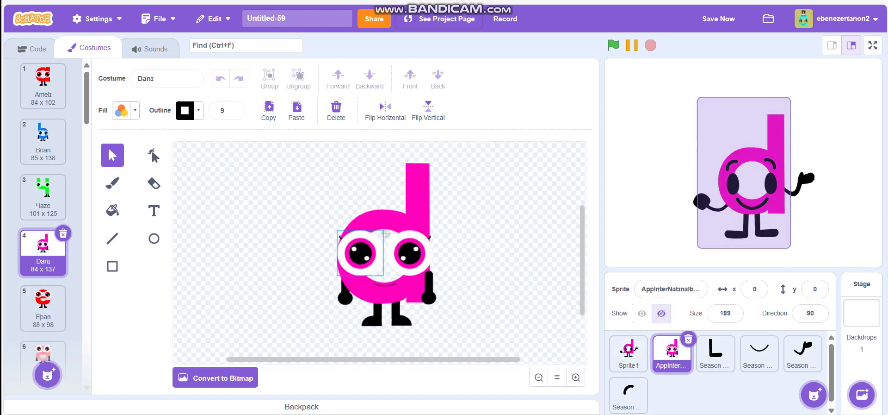
click(43, 307)
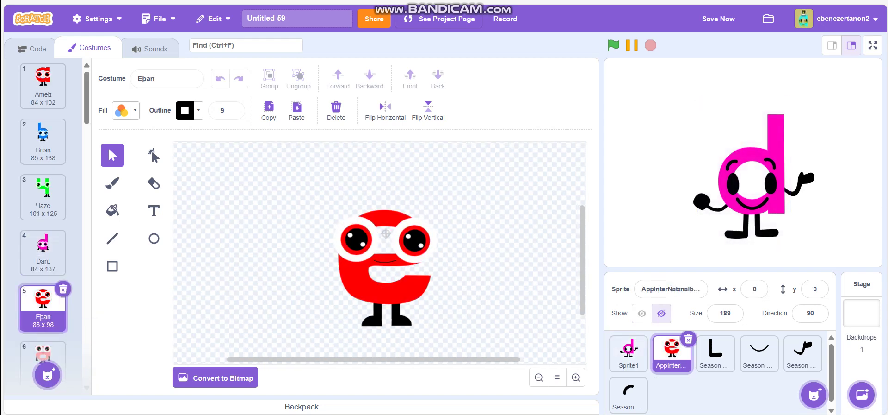
click(384, 256)
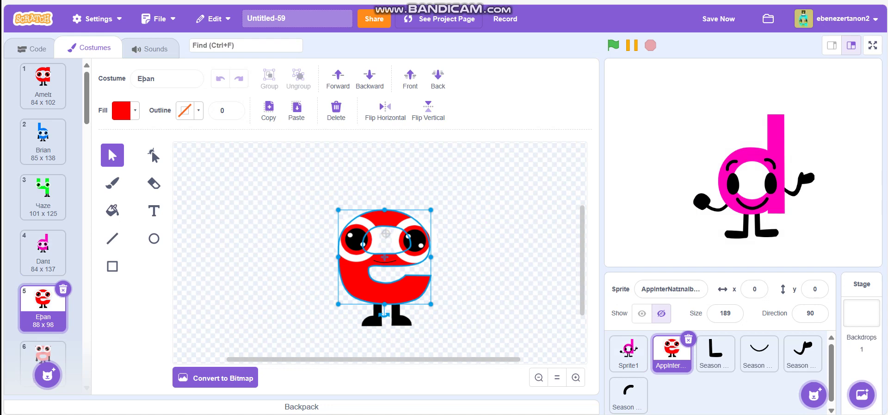
click(629, 353)
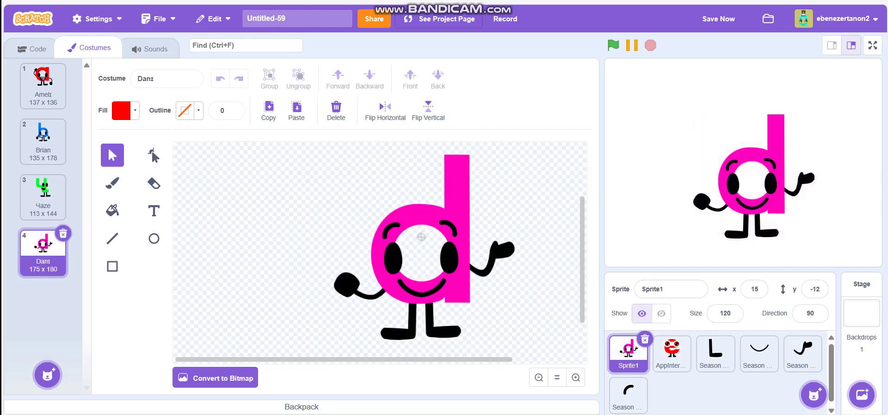
click(672, 351)
drag(43, 305, 628, 350)
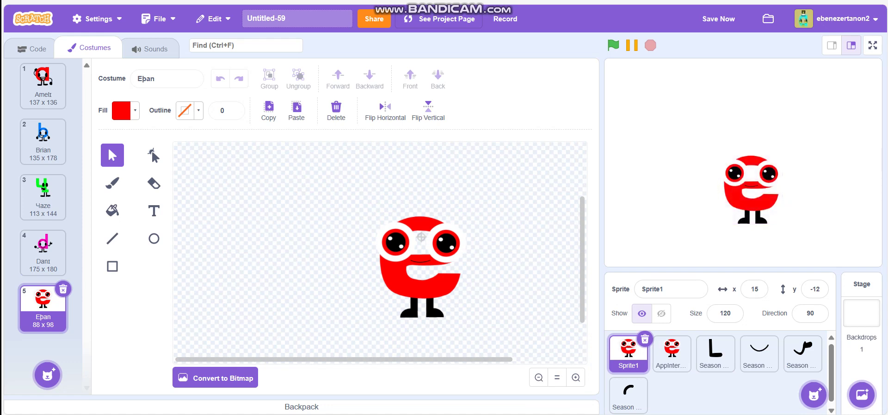